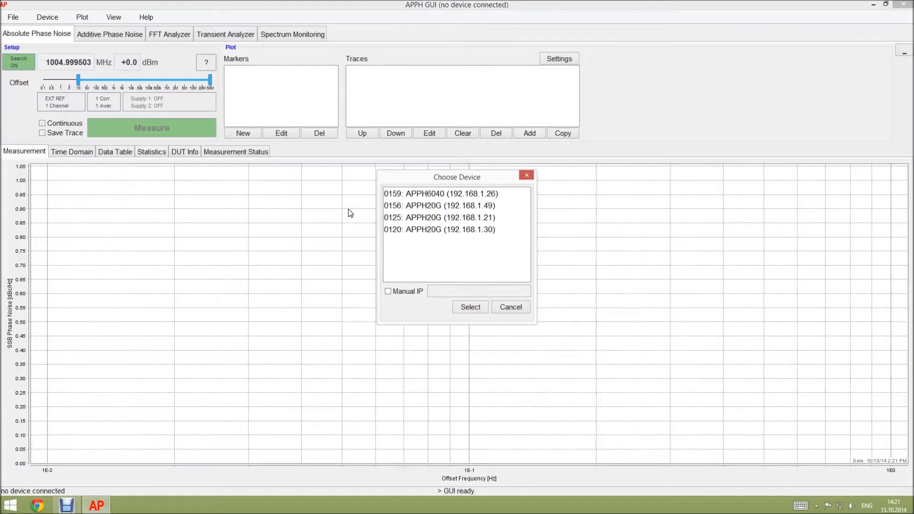
- Connect to the APPH6040 device at 192.168.1.26
left_click_drag(454, 176, 380, 175)
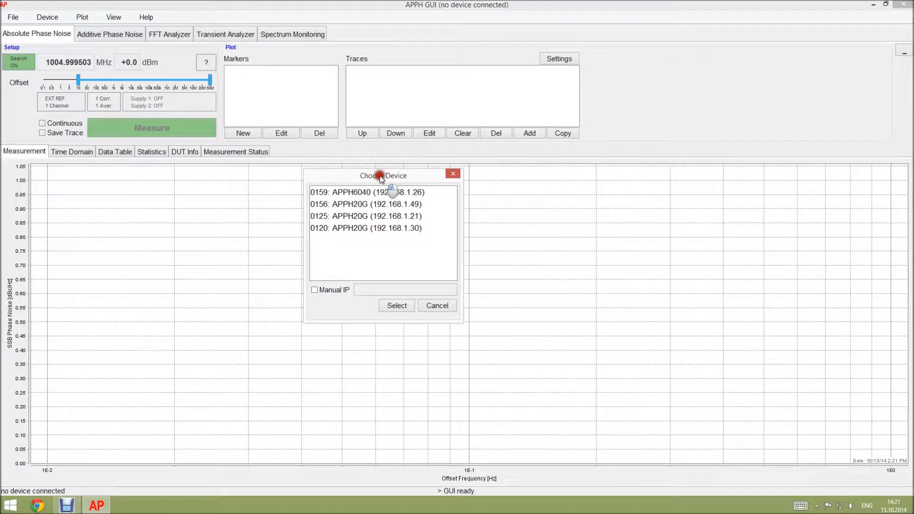
left_click(354, 193)
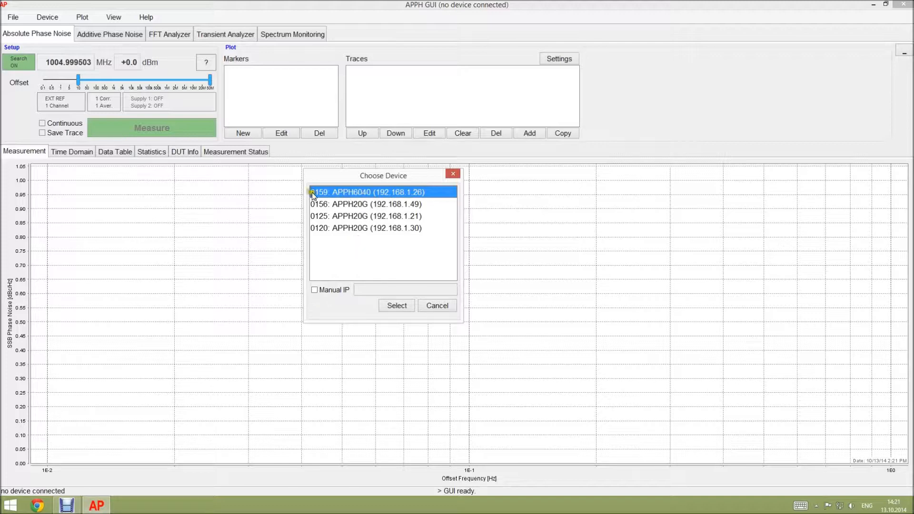
left_click(394, 306)
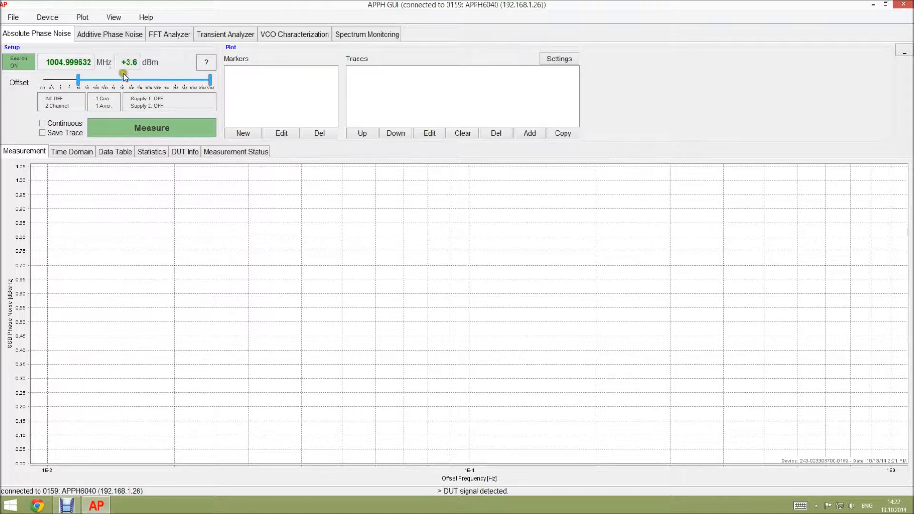
- Examine the connectivity schematic for the absolute phase noise measurement, moving its window for a clearer view, and close it
left_click(206, 62)
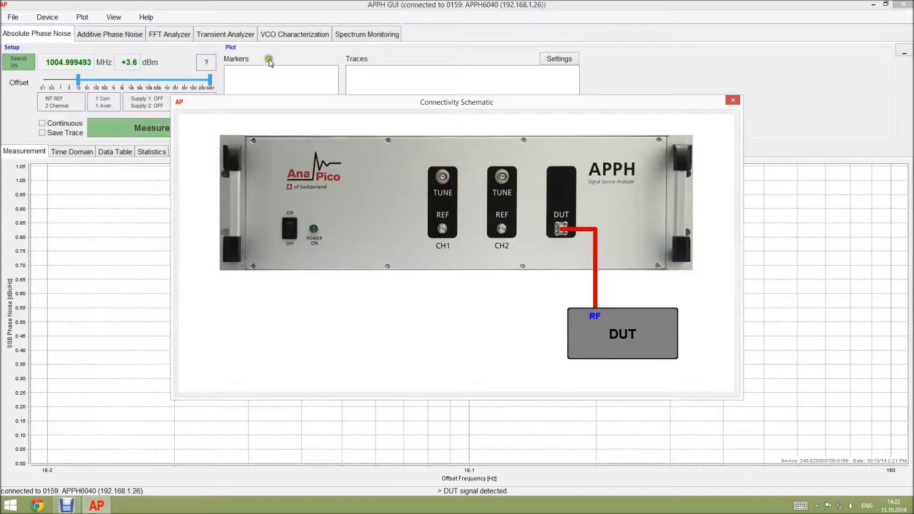
left_click_drag(531, 102, 498, 121)
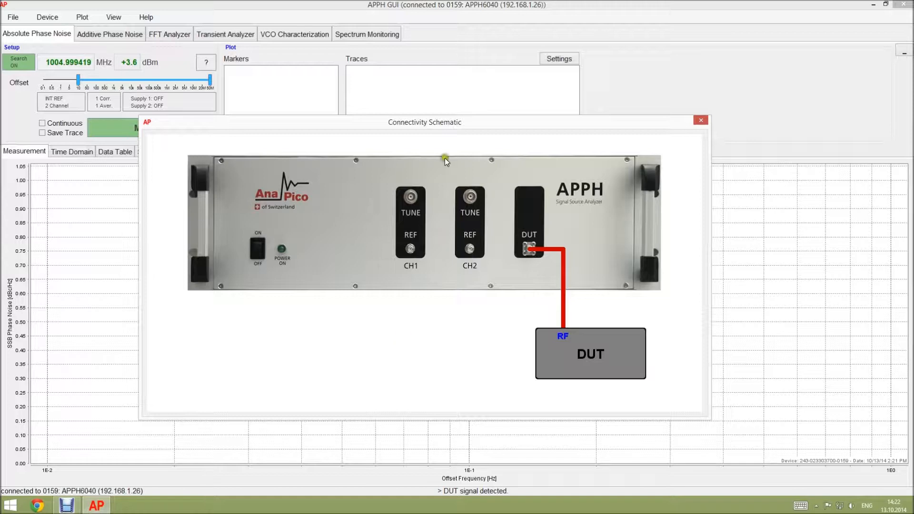
left_click_drag(511, 121, 489, 129)
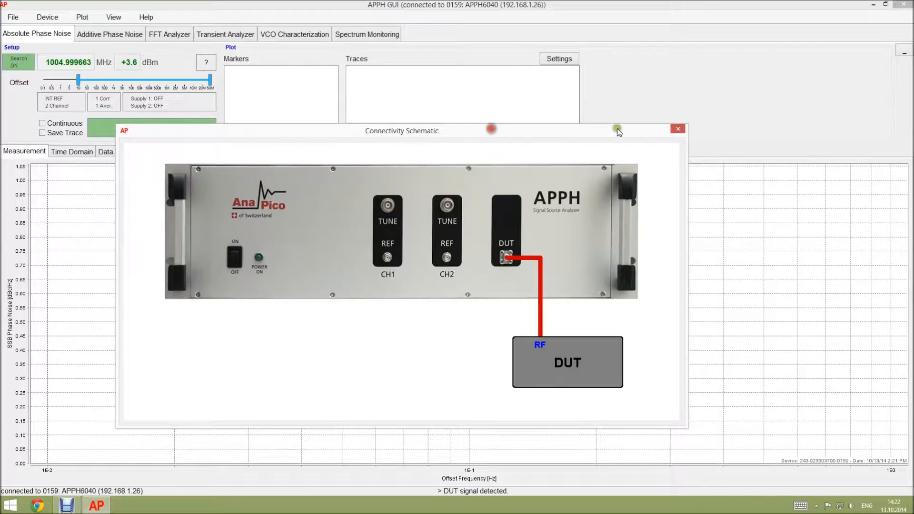
left_click(678, 129)
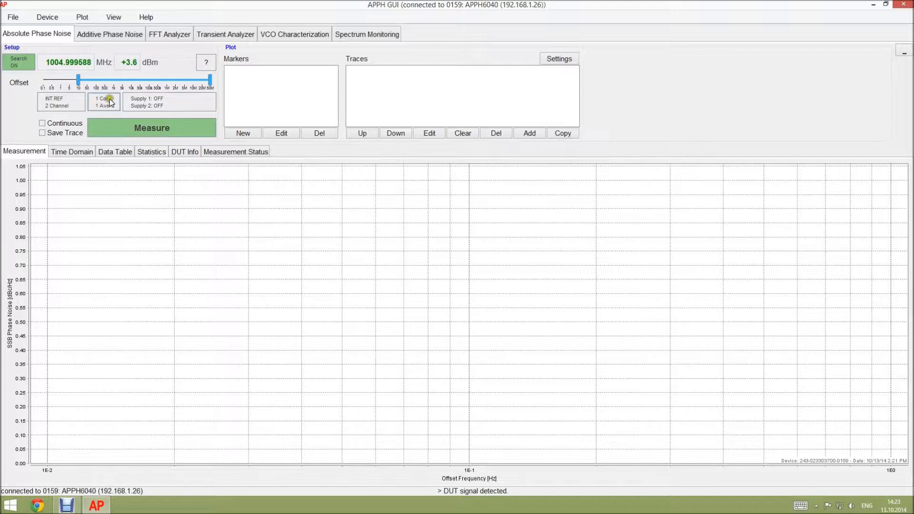
- Set the number of correlations to 5 in the averaging configuration
left_click(109, 103)
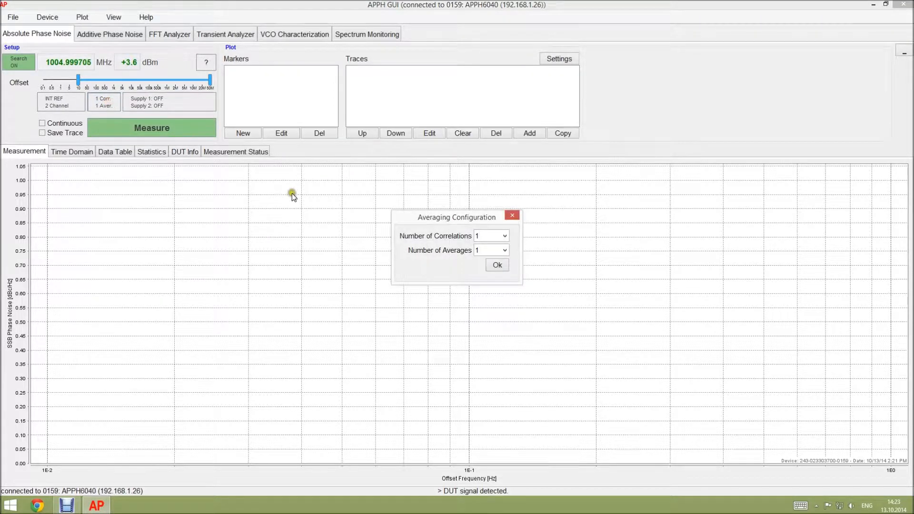
left_click(506, 236)
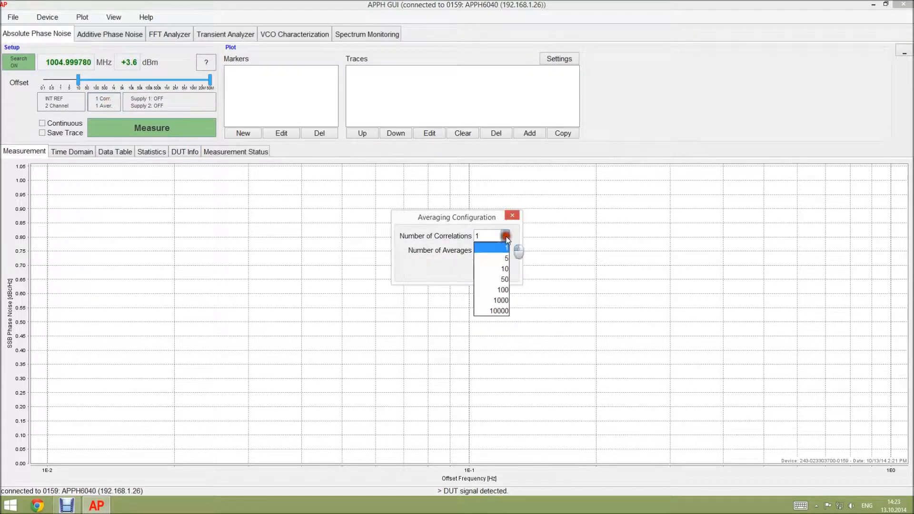
left_click(480, 248)
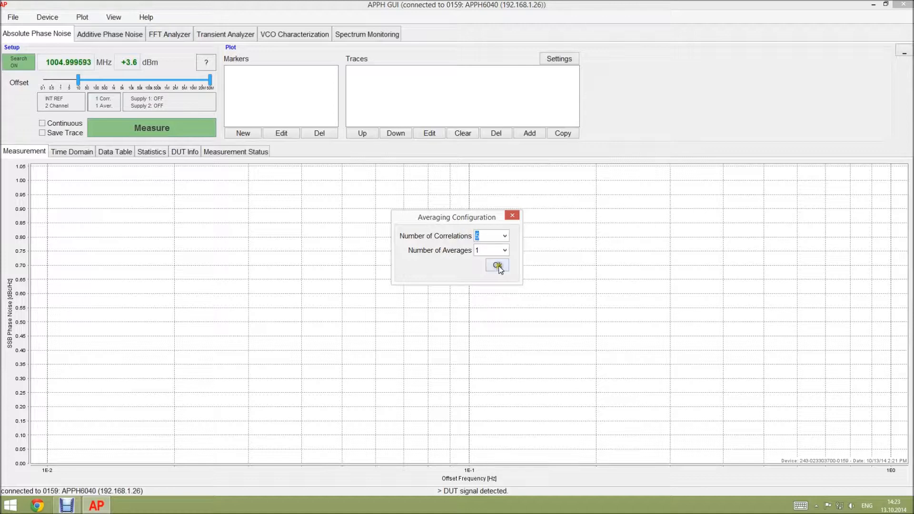
left_click(498, 265)
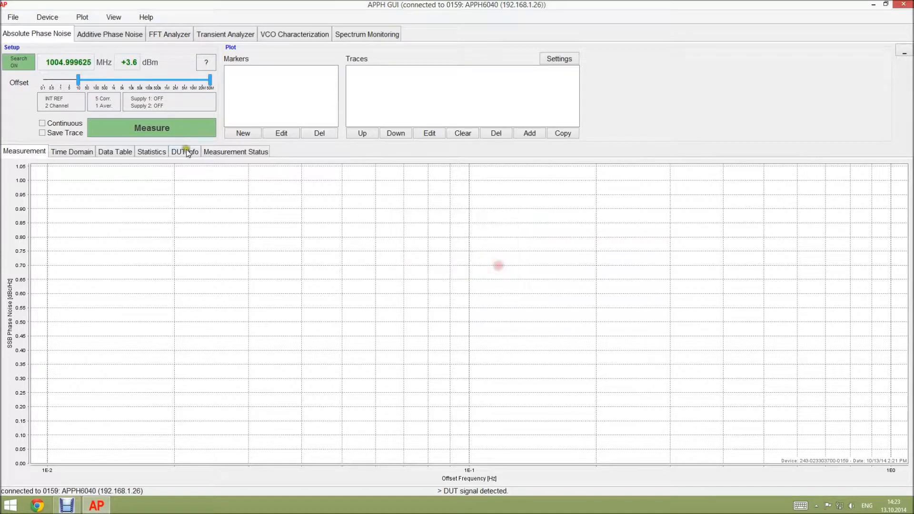
- Review the supply configuration for Supply1 and Supply2 and close it without changing anything
left_click(187, 102)
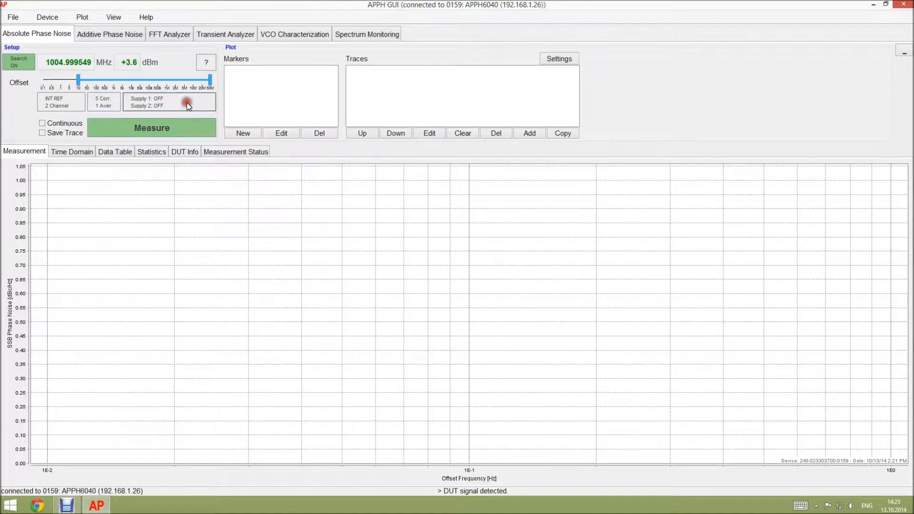
left_click_drag(438, 216, 361, 206)
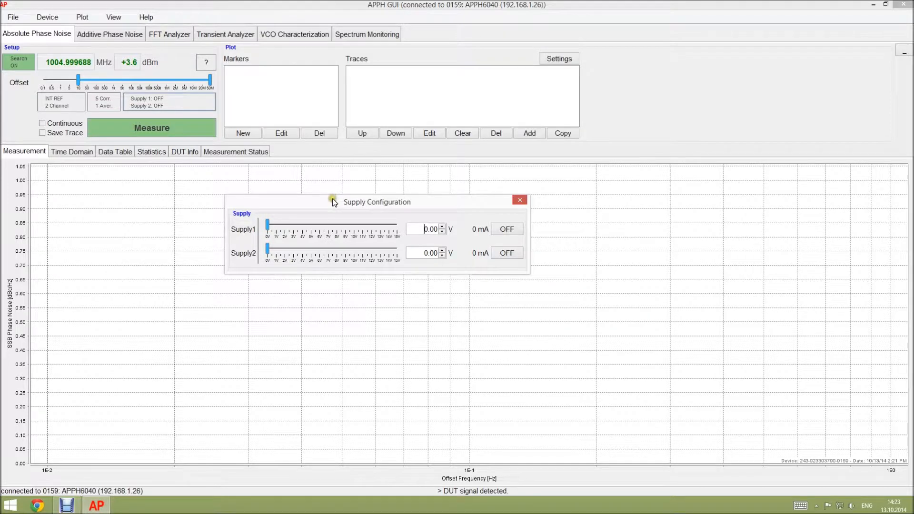
mouse_move(333, 202)
left_mouse_down()
mouse_move(322, 210)
mouse_move(351, 204)
mouse_move(350, 191)
mouse_move(336, 194)
left_mouse_up()
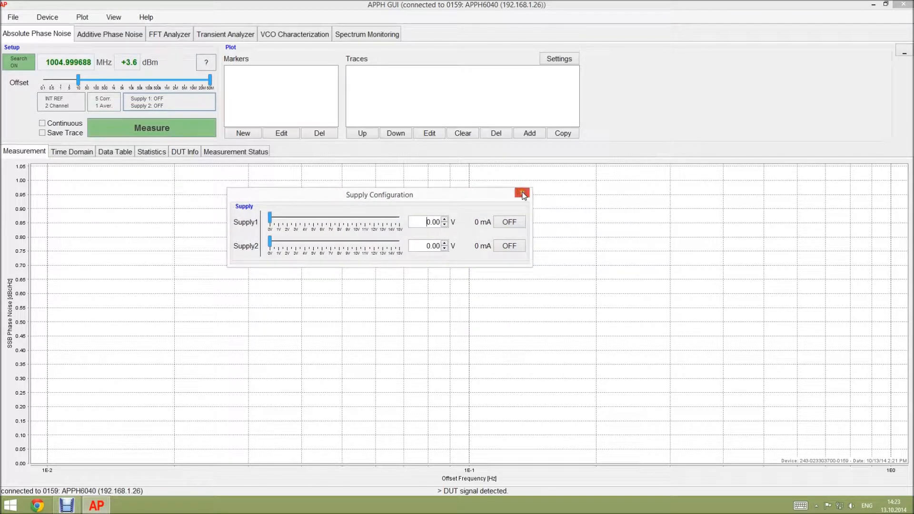
left_click(523, 195)
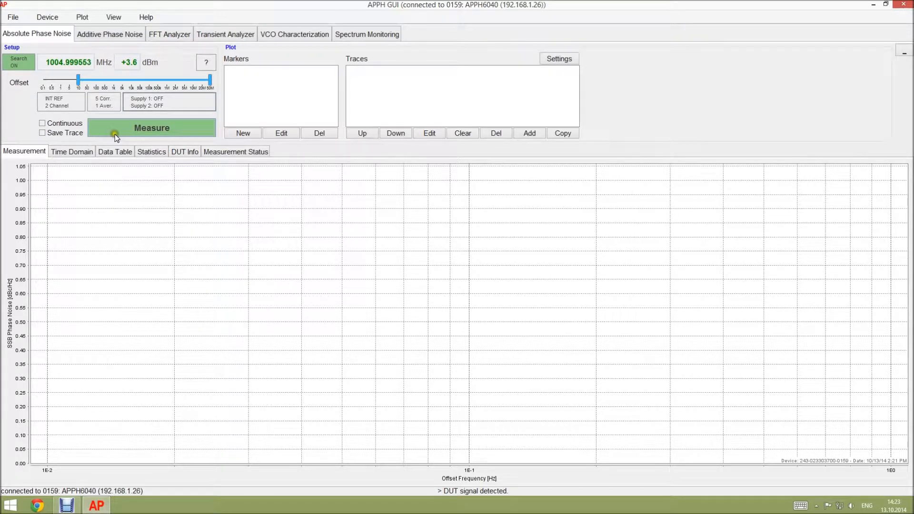
- Run the absolute phase noise measurement and store the result in the trace list
left_click(179, 126)
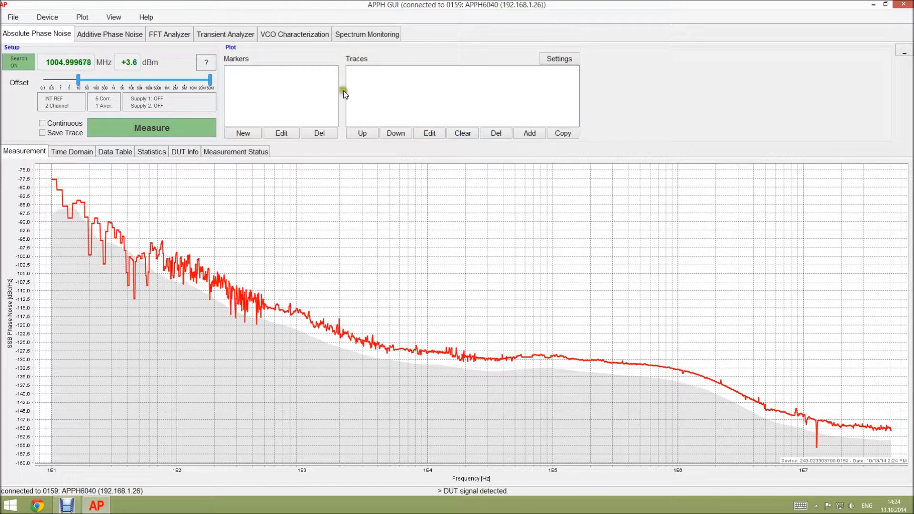
left_click(529, 133)
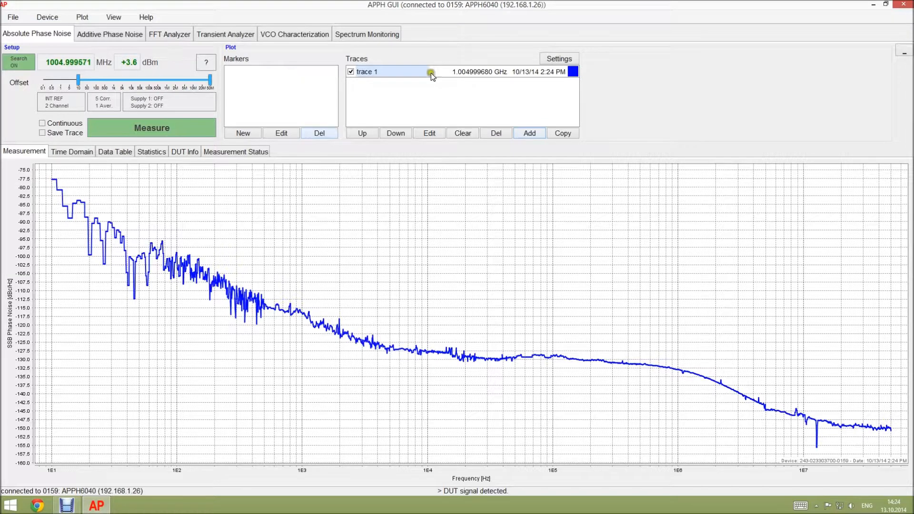
left_click(464, 72)
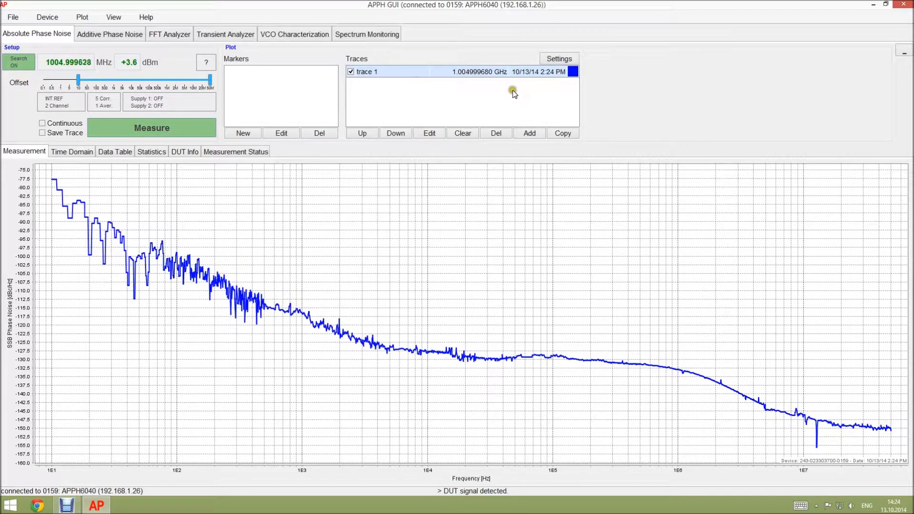
- Place a marker on the stored phase noise trace at 1.00 kHz offset
left_click(316, 197)
left_click(241, 134)
left_click(240, 133)
left_click(535, 247)
mouse_move(535, 246)
left_mouse_down()
mouse_move(643, 259)
mouse_move(112, 250)
mouse_move(306, 255)
left_mouse_up()
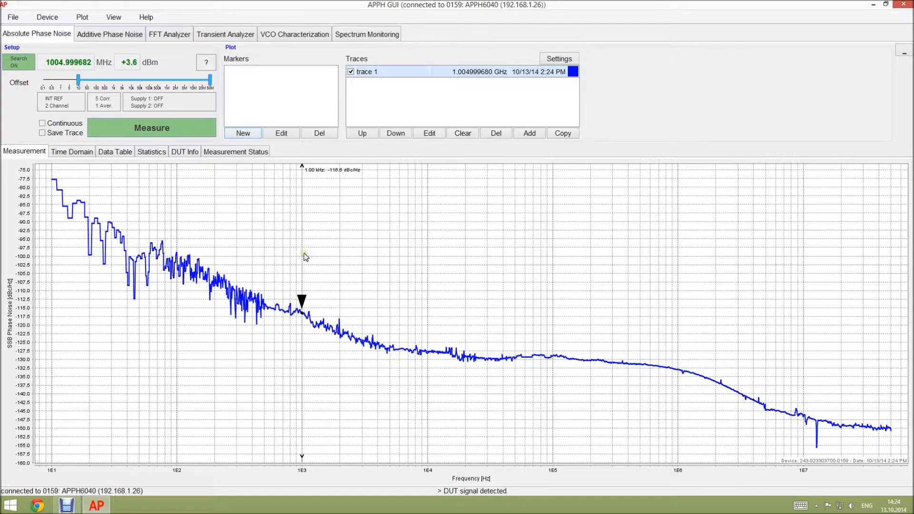
right_click(301, 253)
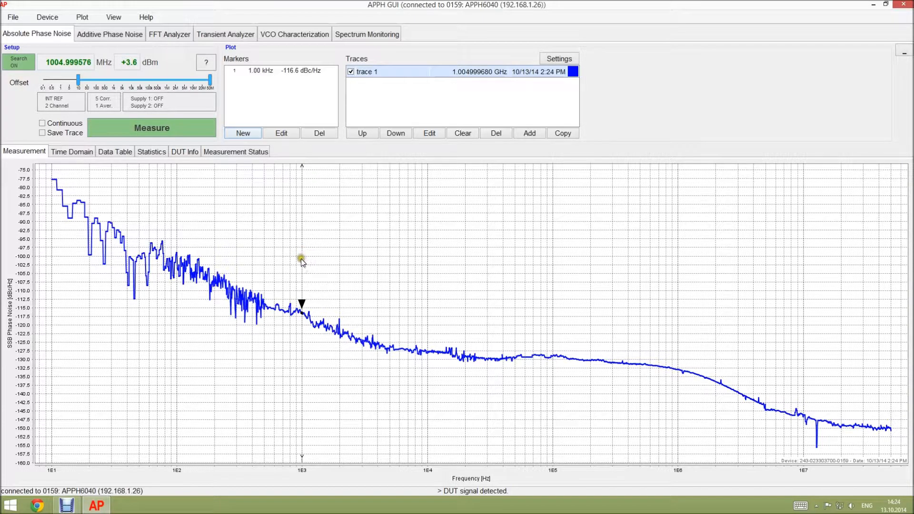
- Add three more markers to the trace at about 10.0 kHz, 359 kHz and 10.0 MHz offset
left_click(243, 132)
left_click(240, 133)
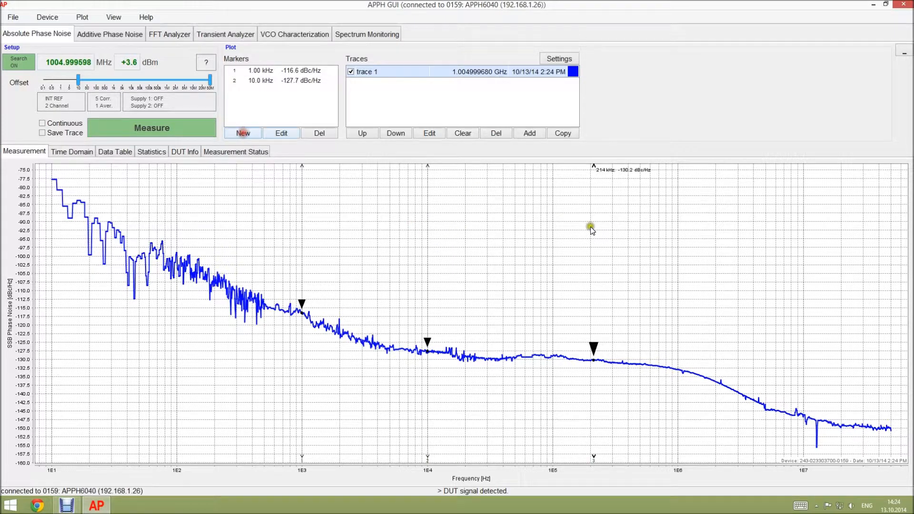
left_click(622, 232)
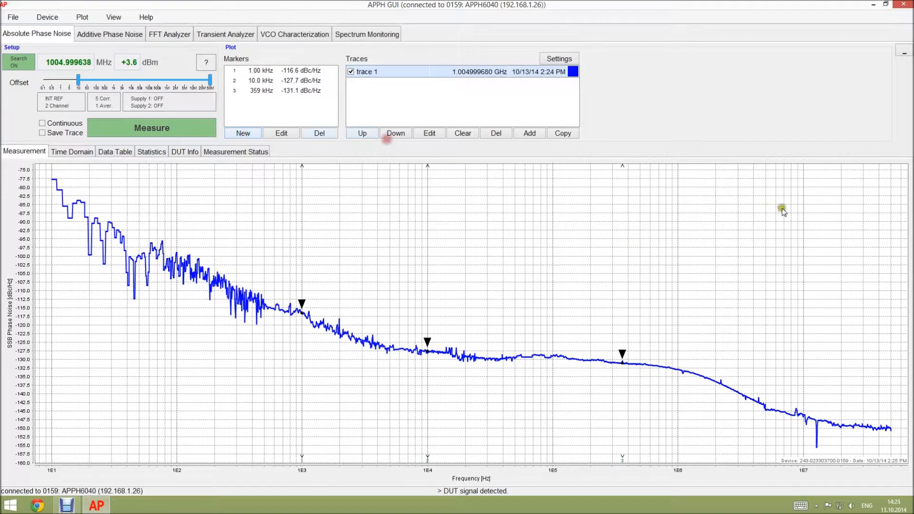
left_click(262, 131)
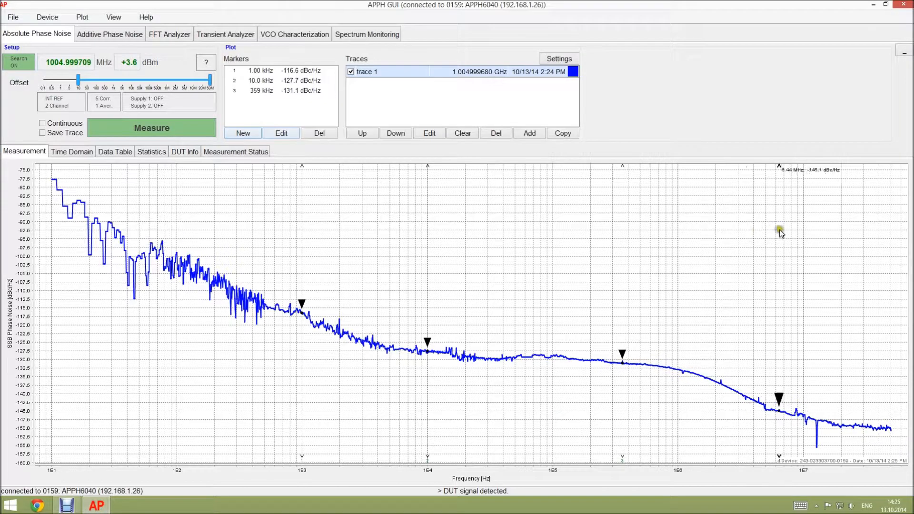
left_click(802, 235)
left_click(803, 237)
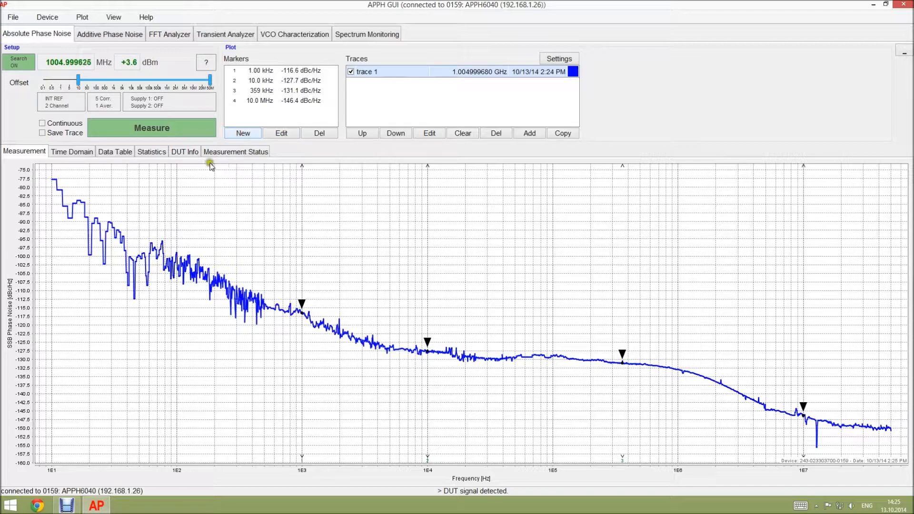
- Set the number of correlations to 50 in the averaging configuration
left_click(106, 106)
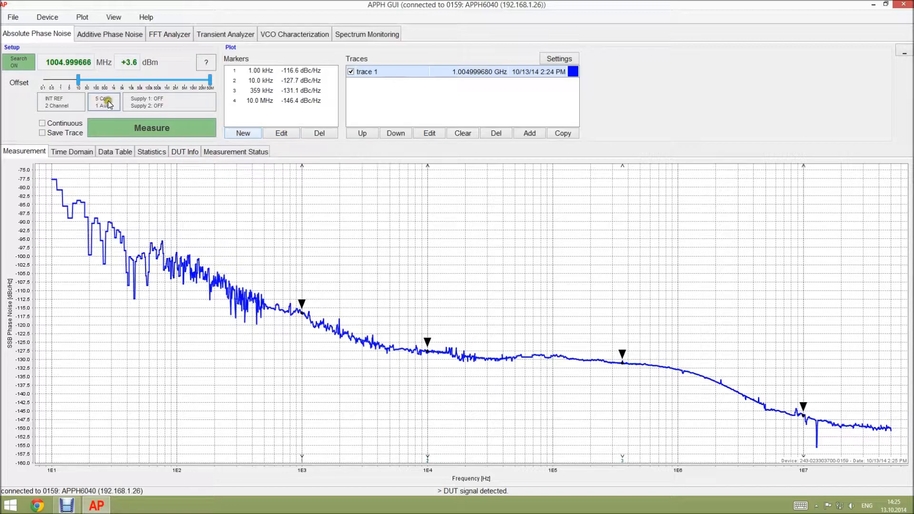
left_click(111, 102)
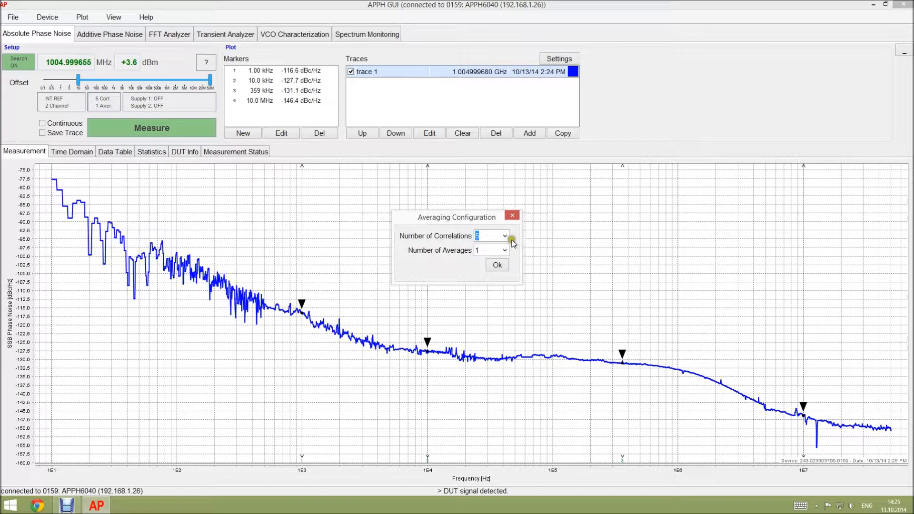
left_click(505, 236)
left_click(493, 273)
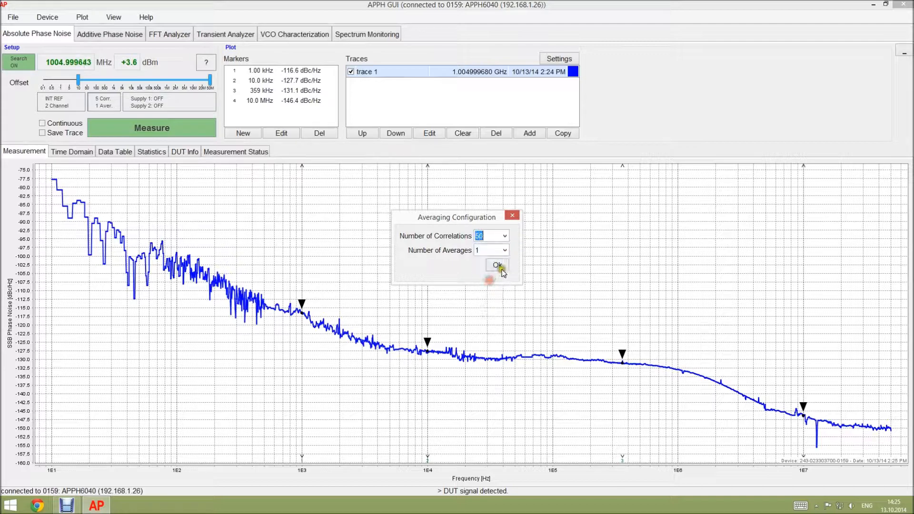
left_click(498, 266)
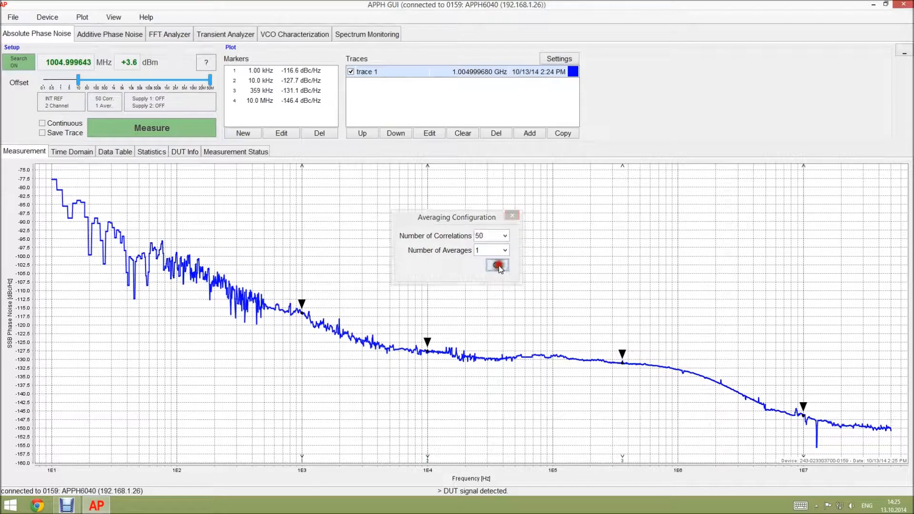
- Run a second phase noise measurement, stop it before all correlations are done, and store it as another trace
left_click(145, 129)
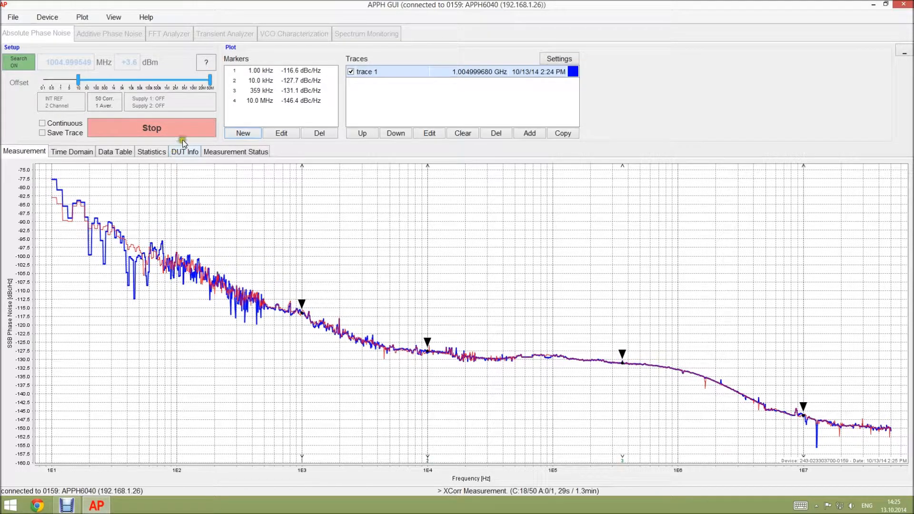
left_click(197, 127)
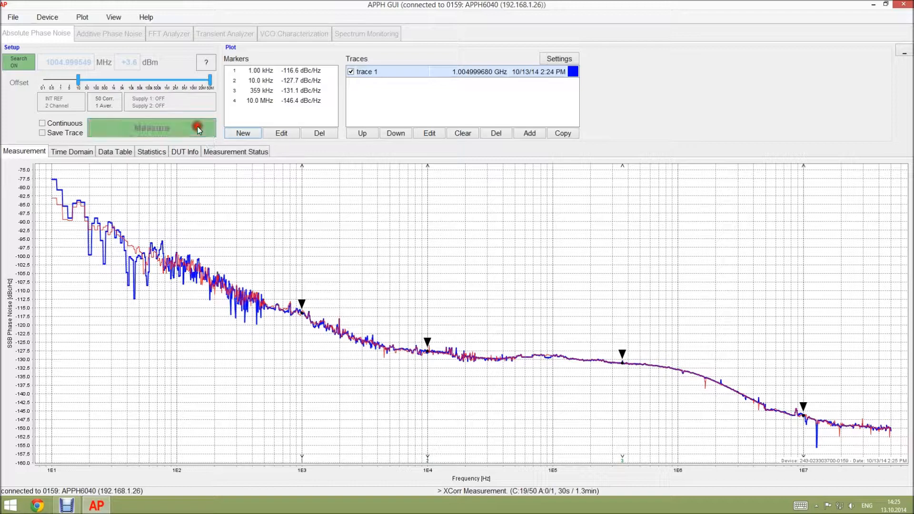
left_click(529, 133)
- Check the details of the second stored trace and rename it "our 2nd measurement"
mouse_move(426, 72)
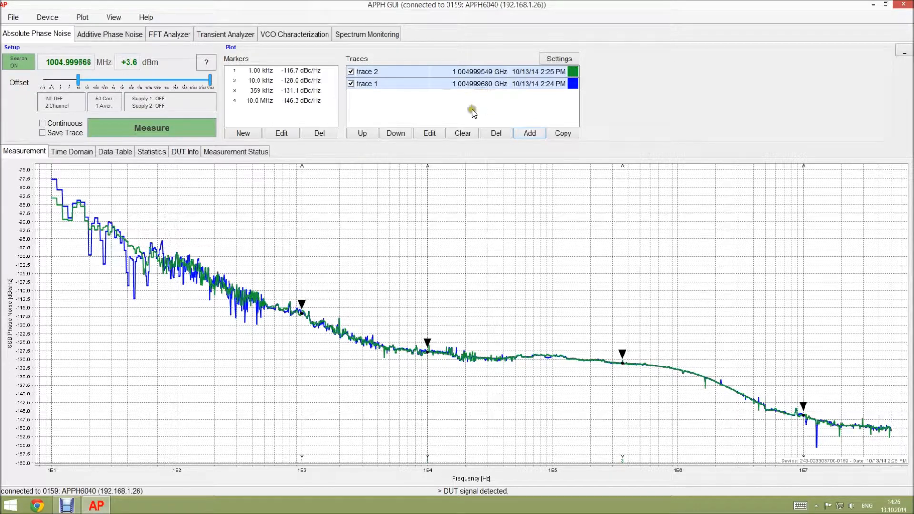
mouse_move(389, 74)
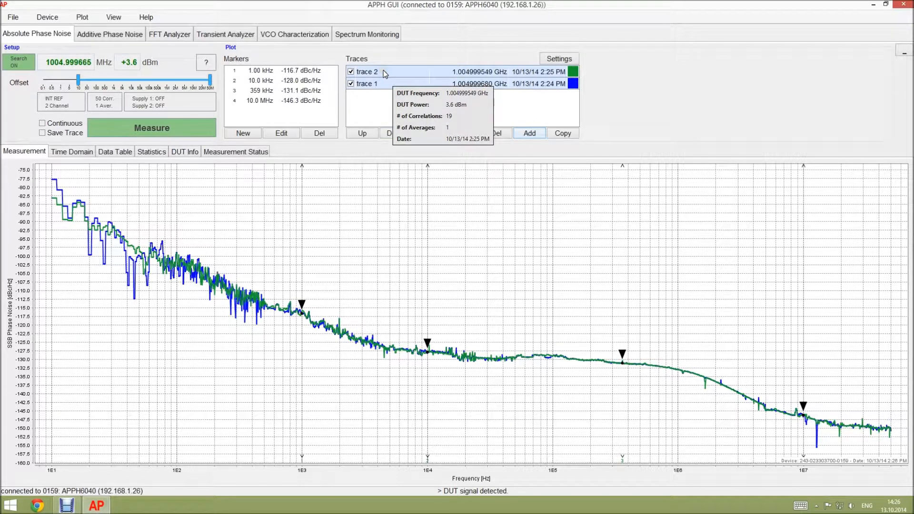
mouse_move(385, 89)
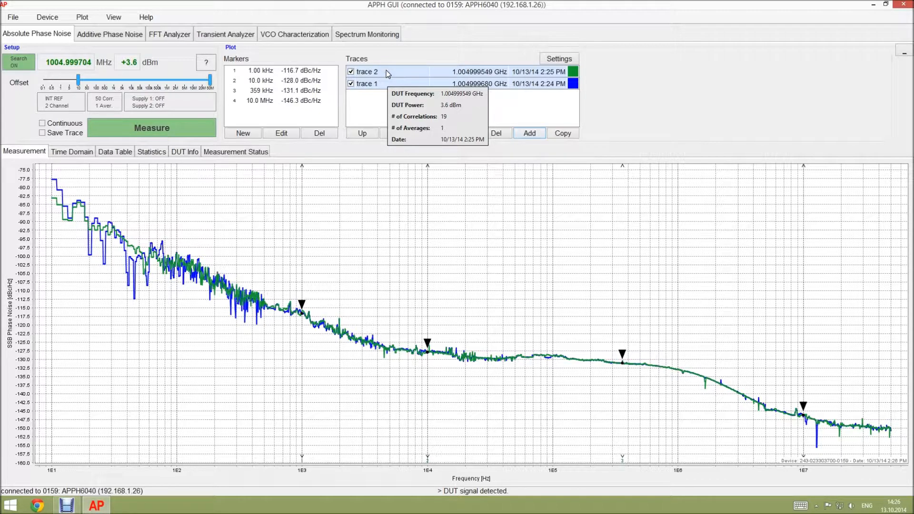
left_click(387, 71)
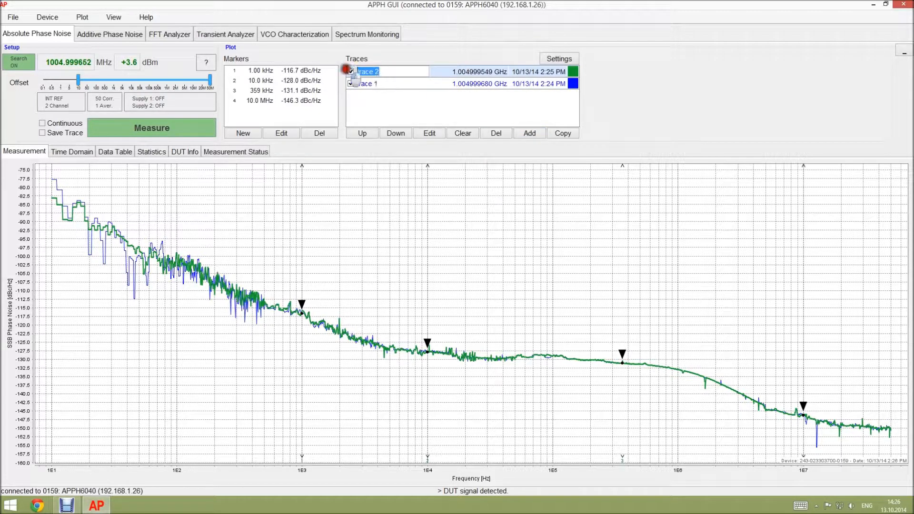
type("our 2nd measurement")
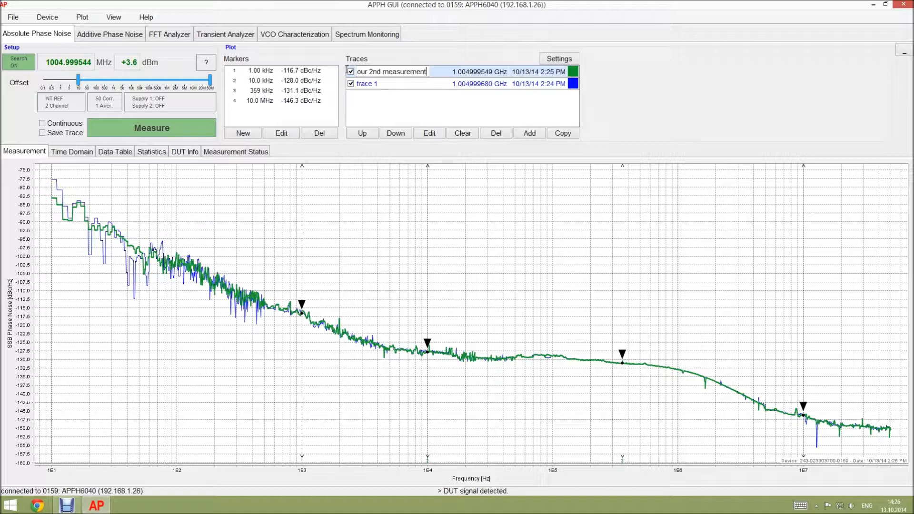
- Commit the name "our 2nd measurement", and hide that trace in the plot and show it again
key("Return")
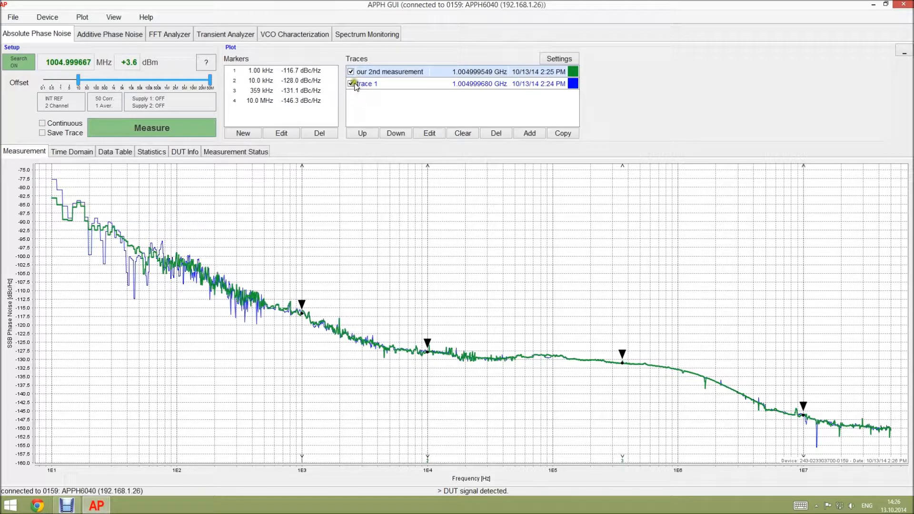
left_click(350, 72)
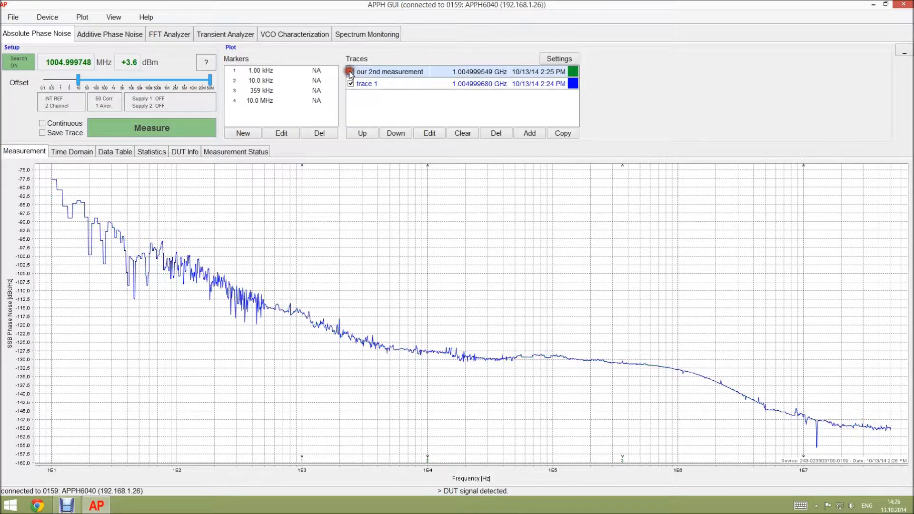
left_click(351, 73)
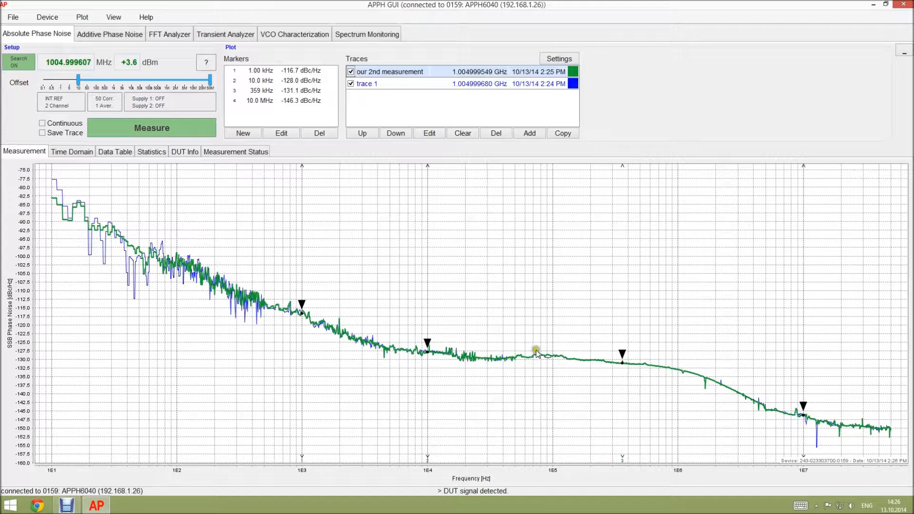
- Recolor trace 1 to dark purple, hex 79009E, and toggle its selection to compare the highlighted and plain display
left_click(573, 84)
left_click_drag(384, 256, 309, 203)
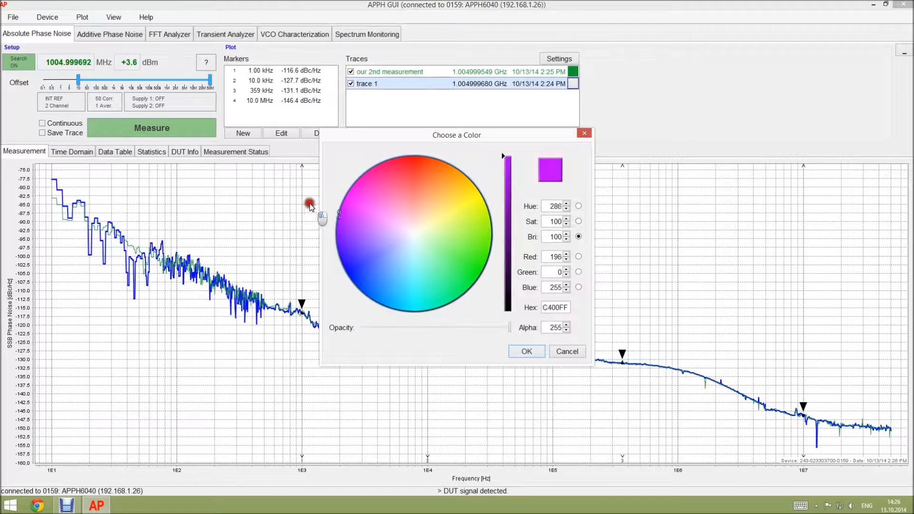
left_click_drag(507, 169, 511, 219)
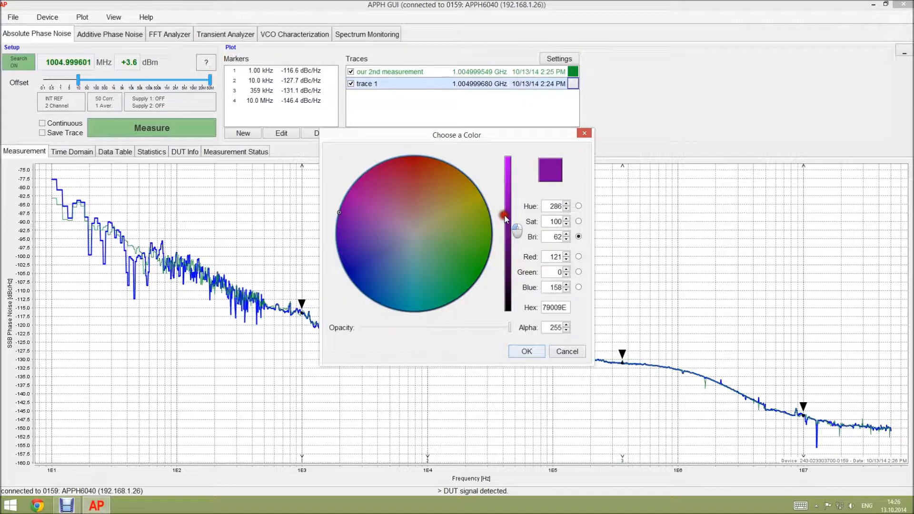
left_click(525, 352)
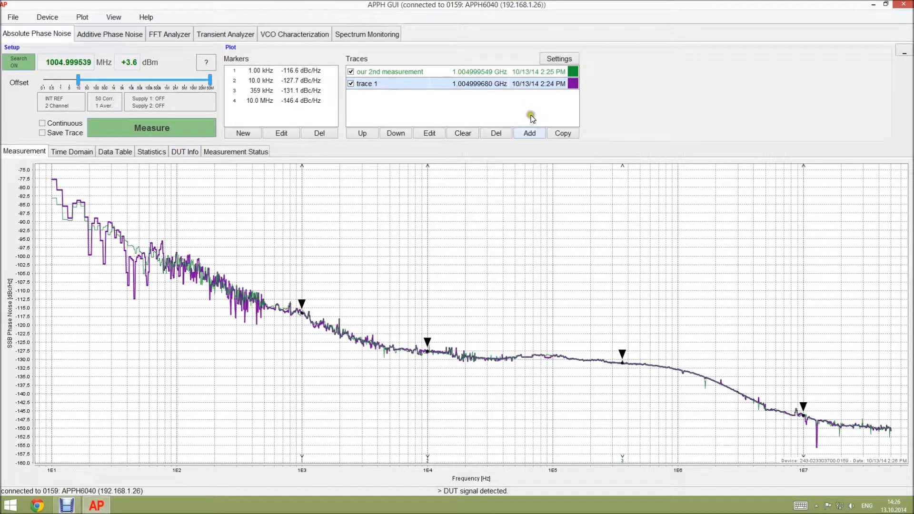
left_click(477, 84)
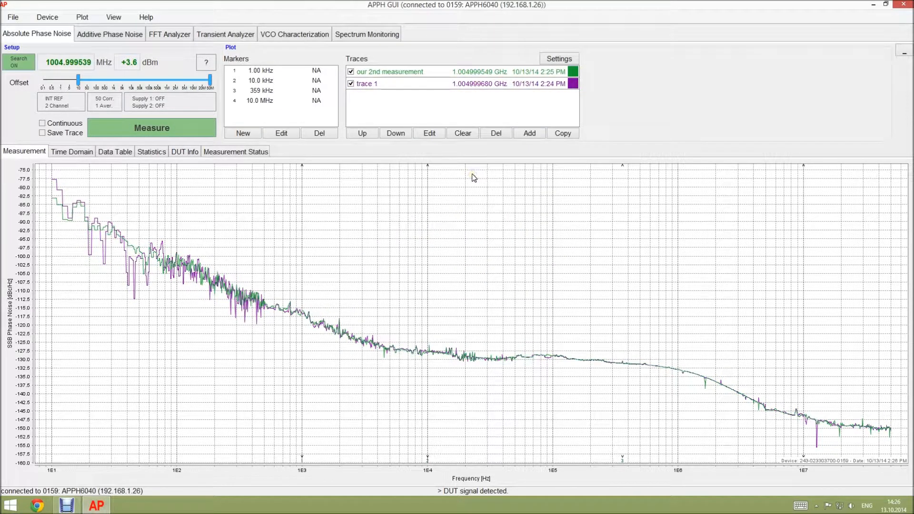
left_click(437, 85)
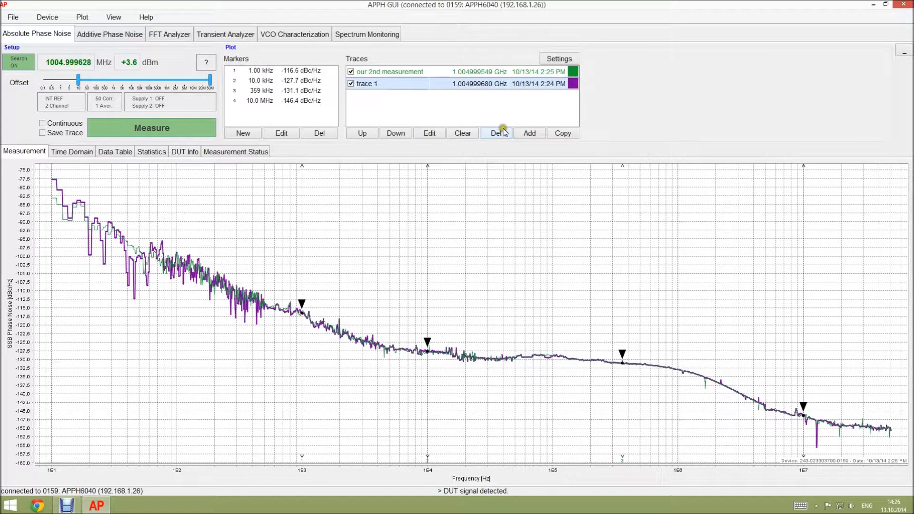
- Open the edit options of trace 1, try displaying its spurs with a raised threshold, and turn the spurs off again
left_click(409, 84)
left_click(436, 133)
left_click_drag(443, 196, 512, 182)
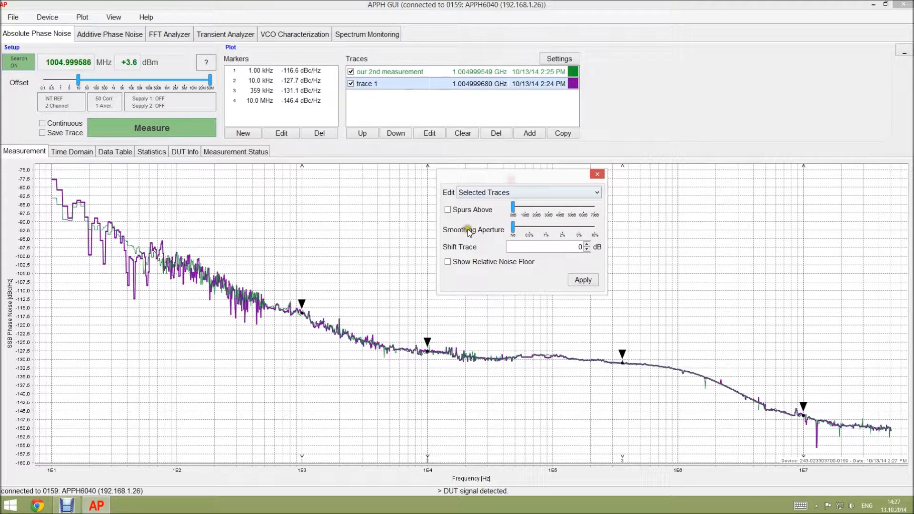
left_click(460, 211)
left_click_drag(486, 176, 562, 186)
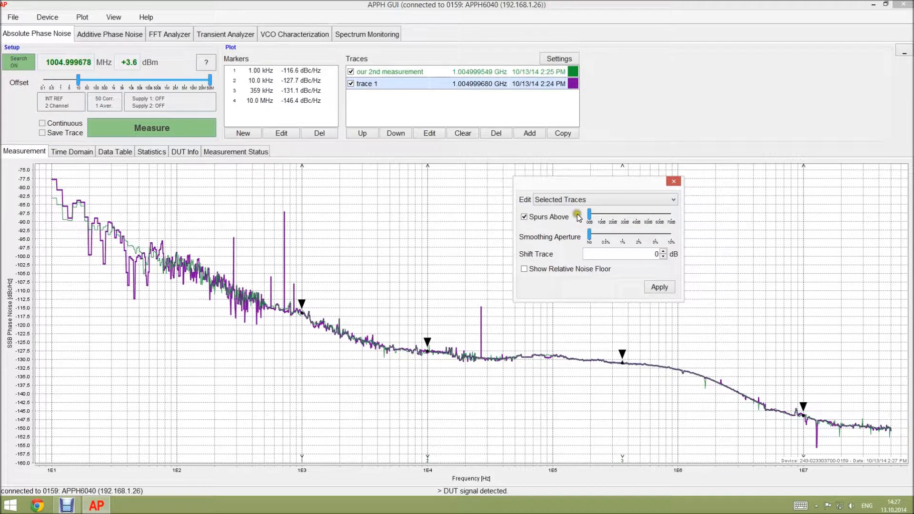
left_click_drag(591, 215, 618, 215)
left_click(524, 216)
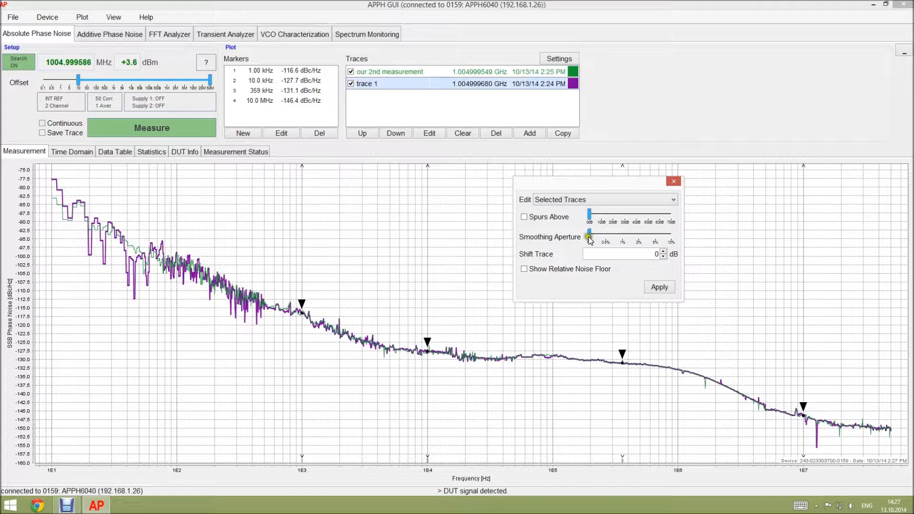
- Try out the smoothing aperture, trace shift and relative noise floor options on trace 1, and apply the dialog
mouse_move(595, 233)
left_mouse_down()
mouse_move(691, 238)
mouse_move(584, 237)
left_mouse_up()
left_click(632, 254)
left_click(618, 250)
left_click(623, 254)
left_click(524, 270)
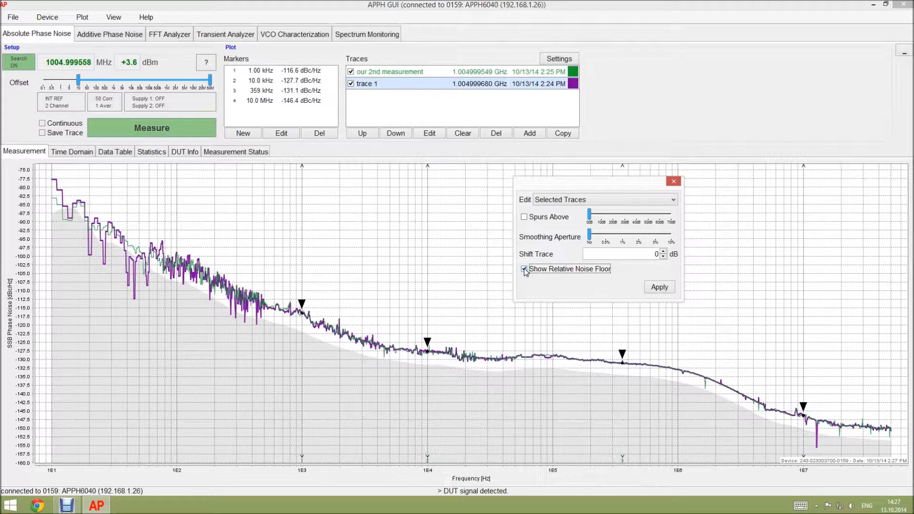
left_click(660, 287)
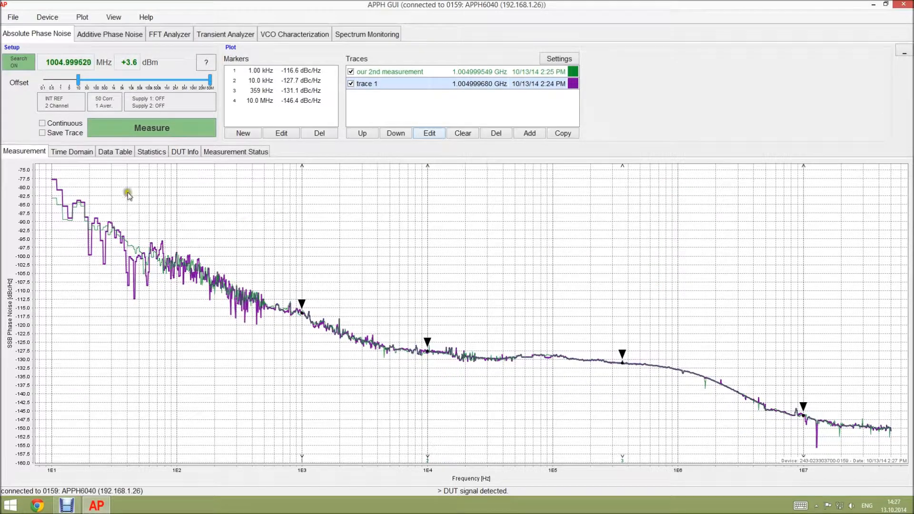
- Run a third phase noise measurement and stop it before all 50 correlations are done
left_click(127, 127)
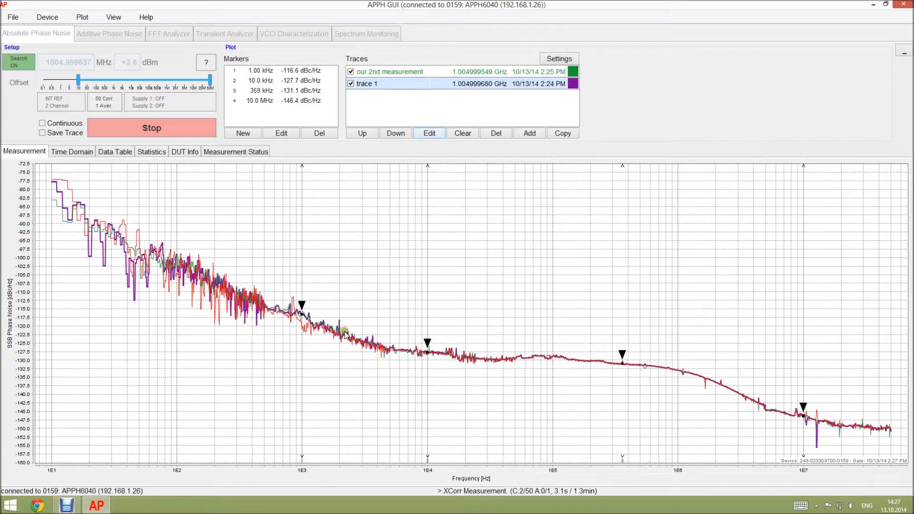
mouse_move(367, 84)
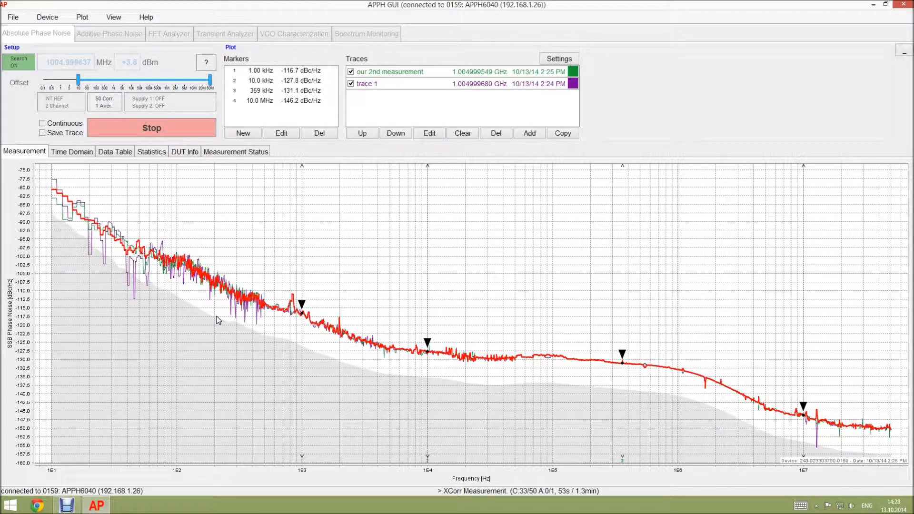
left_click(195, 121)
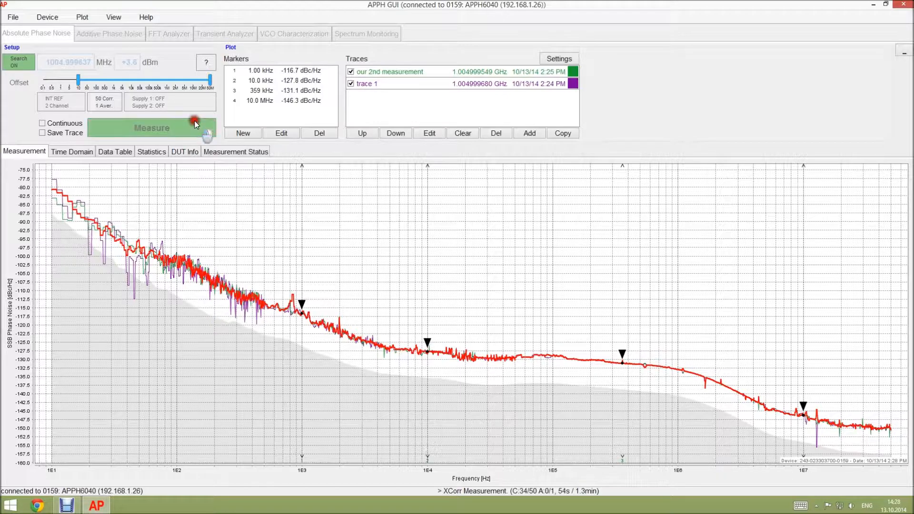
left_click(419, 115)
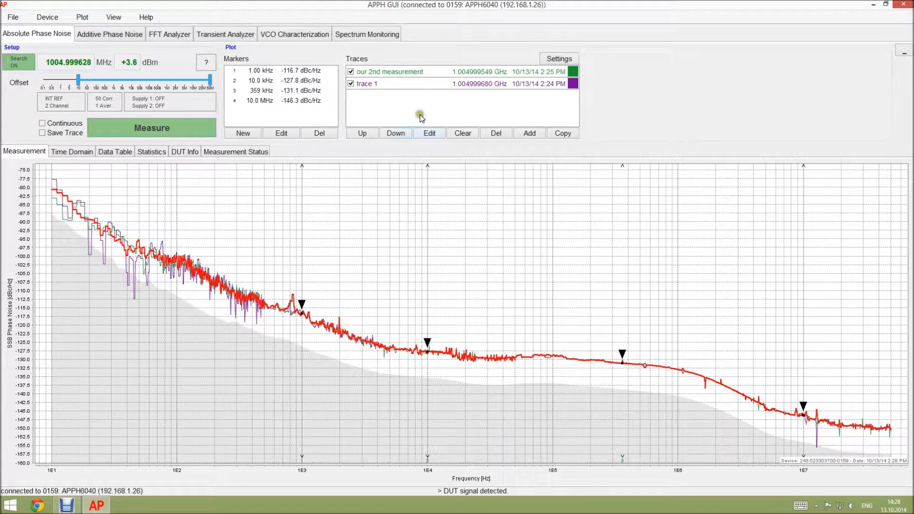
left_click(450, 59)
left_click(532, 281)
- Give the plot the title "this is a title" in the plot settings
left_click(559, 59)
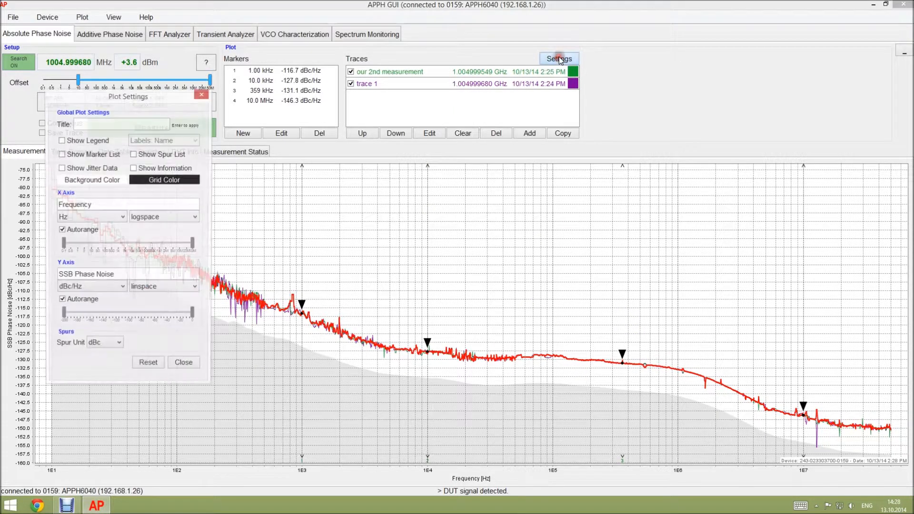
left_click_drag(112, 98, 656, 55)
left_click(644, 79)
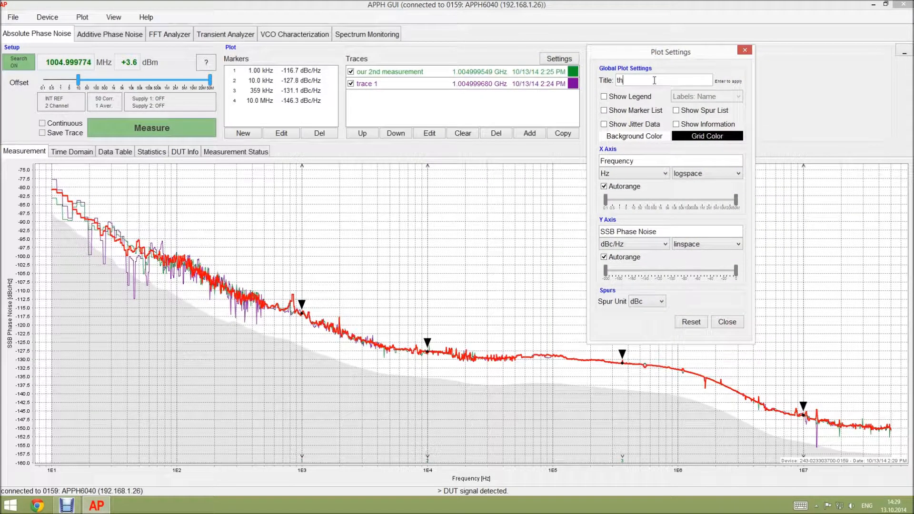
type("this is a title")
key("Return")
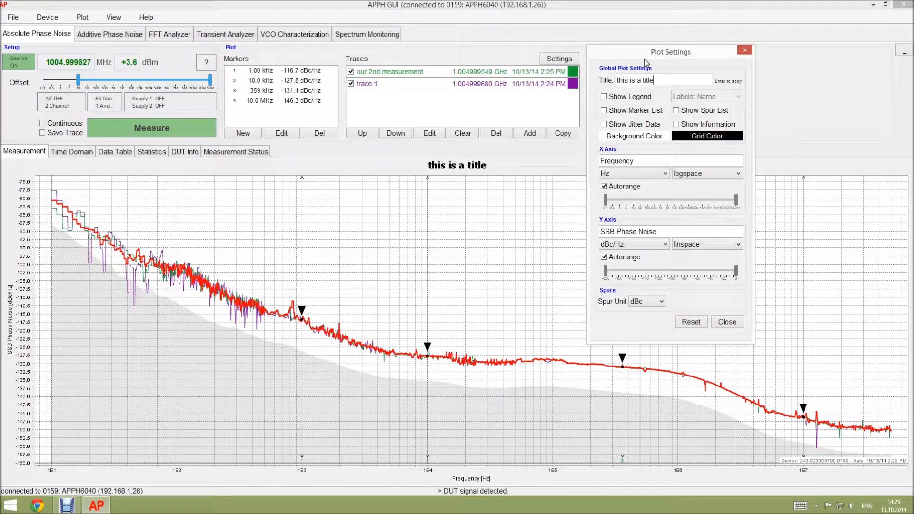
- Show the plot legend, delete the current unsaved measurement, and hide the legend again
left_click(624, 97)
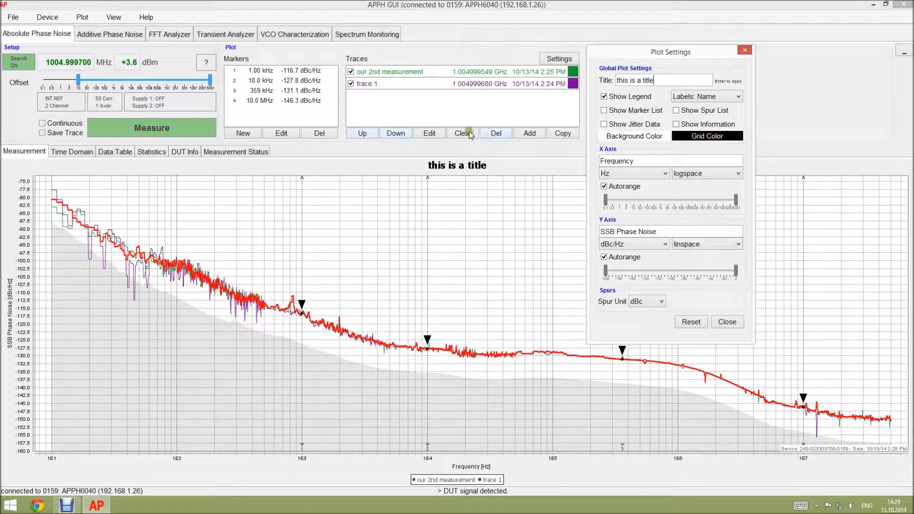
left_click(492, 134)
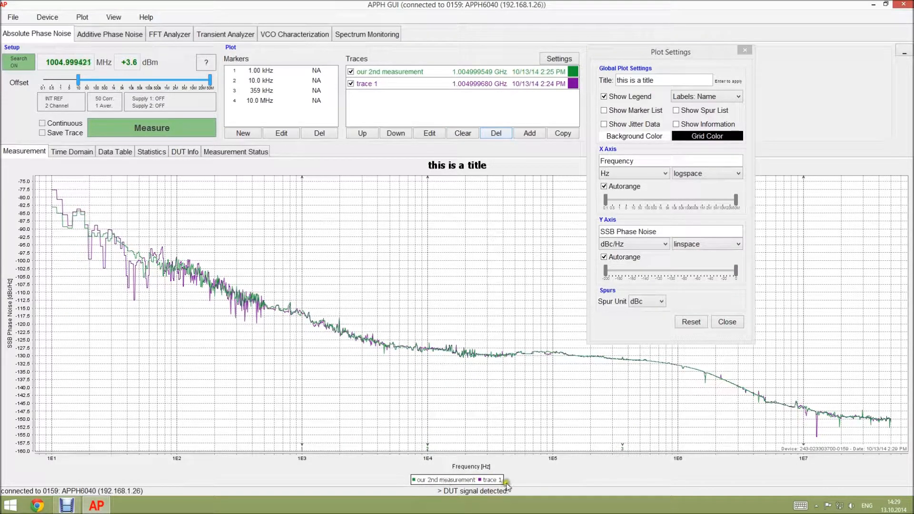
left_click(634, 96)
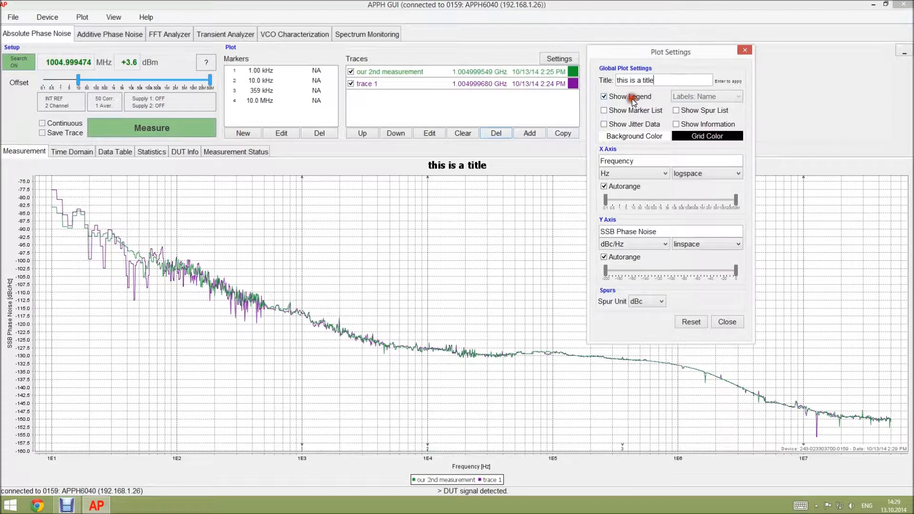
- Show the marker list on the plot and select trace 1 so the list uses its values
left_click(619, 112)
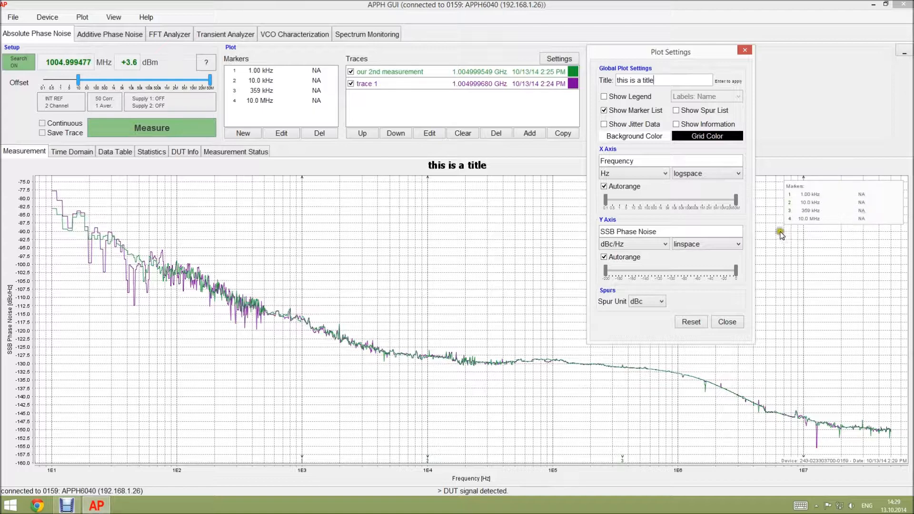
mouse_move(384, 71)
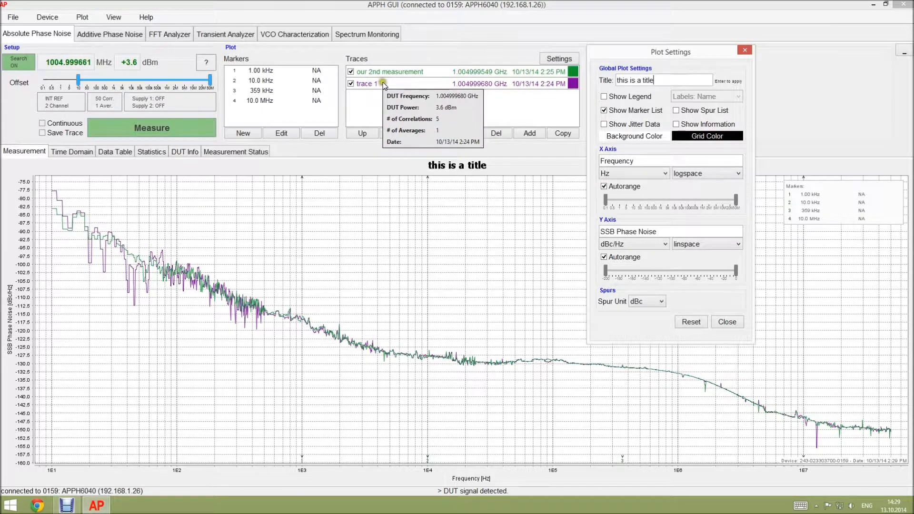
left_click(383, 84)
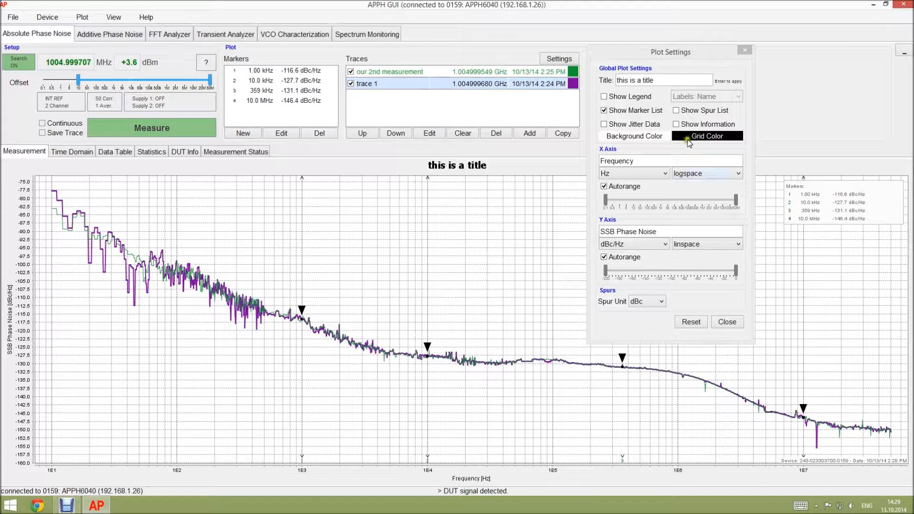
- Show the spur list on the plot and enable the display of spurs for trace 1
left_click(676, 112)
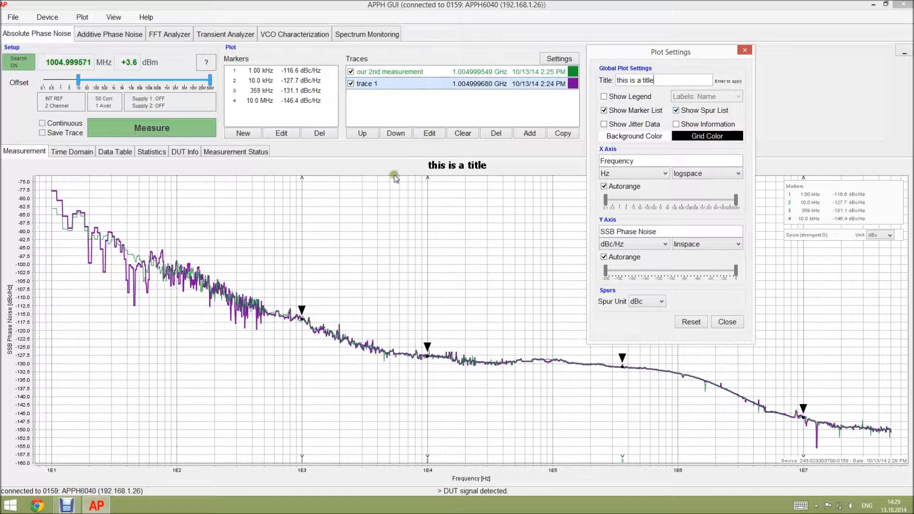
left_click(434, 134)
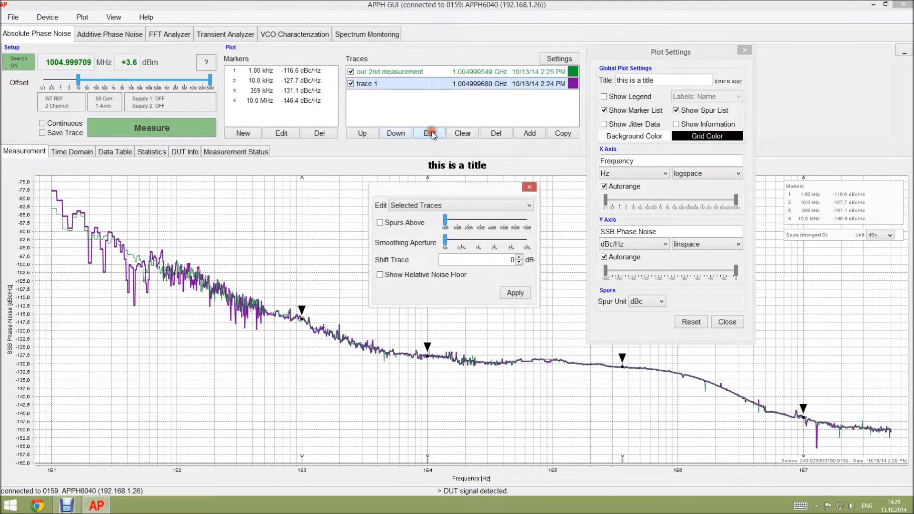
left_click(393, 225)
left_click(517, 293)
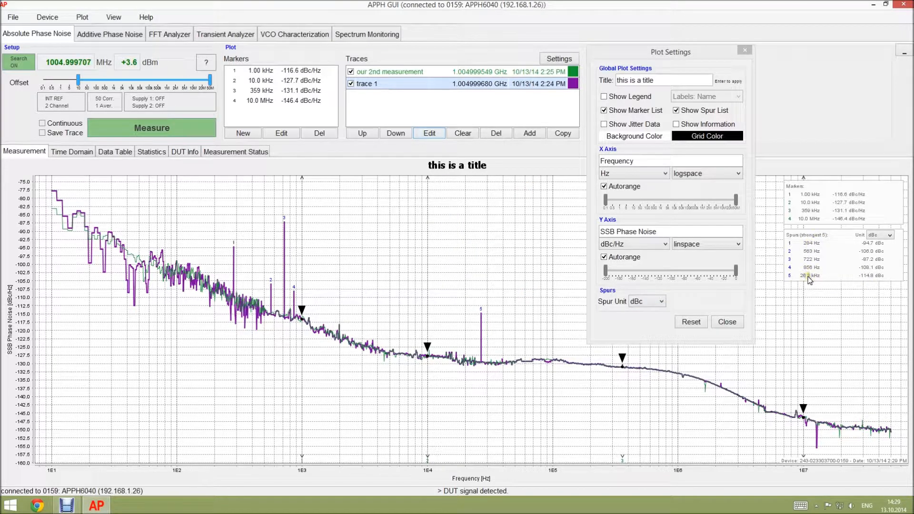
- Show the jitter data on the plot, check its integration range fields, and close the plot settings
left_click(615, 127)
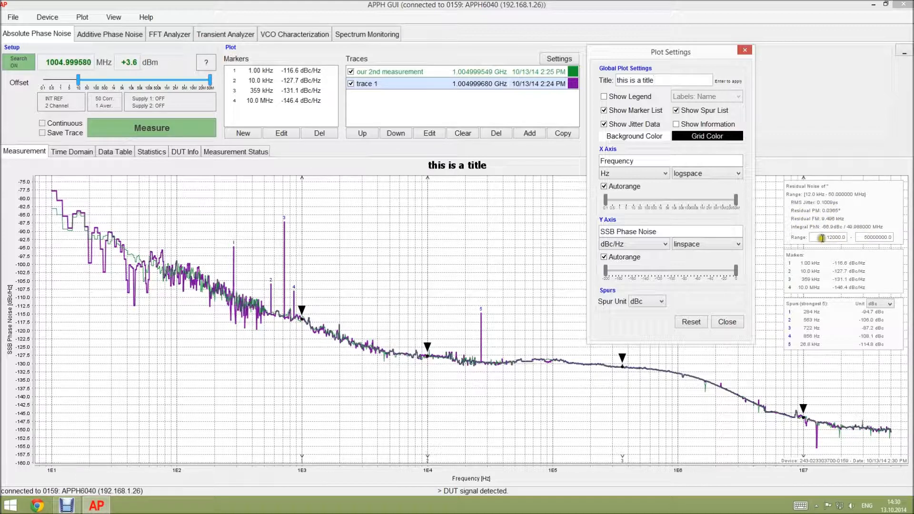
left_click_drag(822, 237, 912, 237)
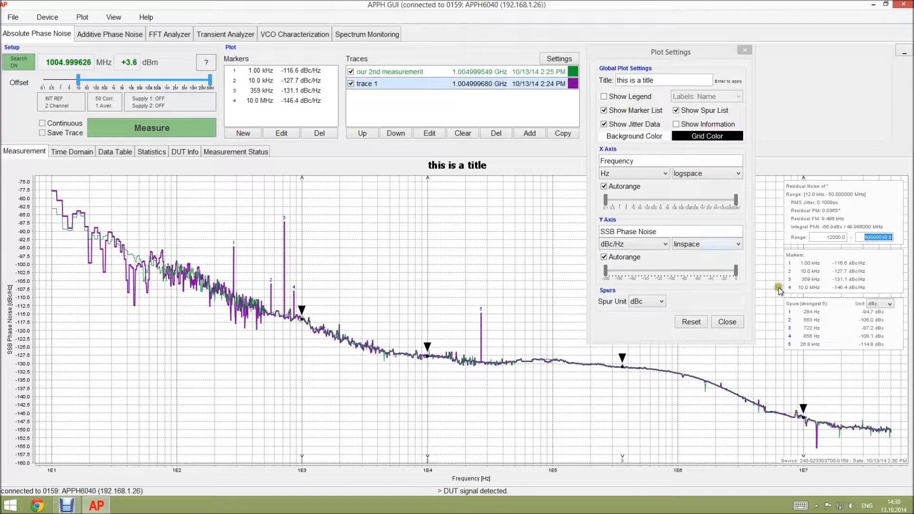
left_click(884, 237)
left_click(727, 322)
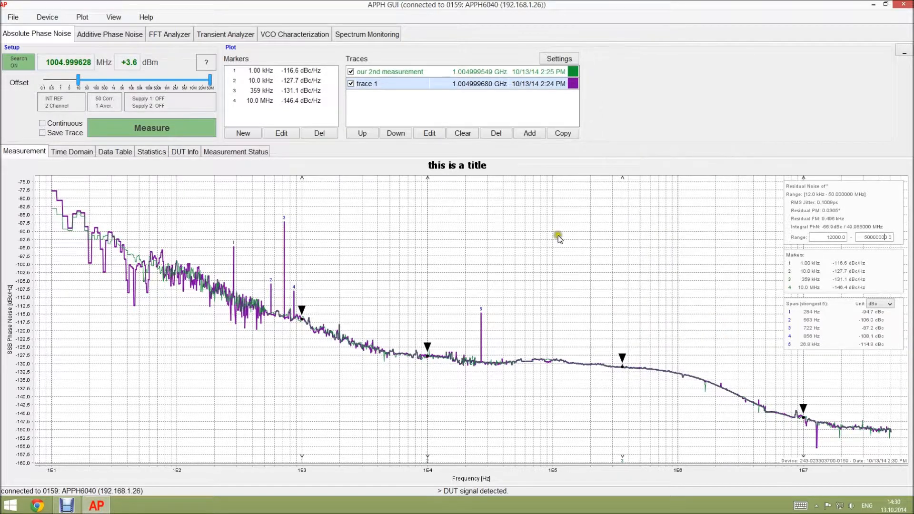
- Deselect trace 1, examine the time-domain signals of both channels, and open the data table view
left_click(381, 85)
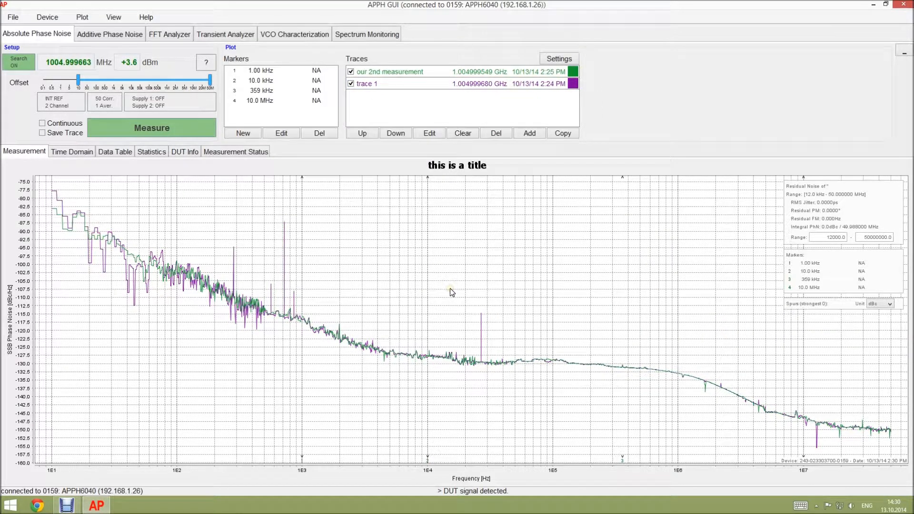
left_click(240, 192)
left_click(31, 151)
left_click(82, 151)
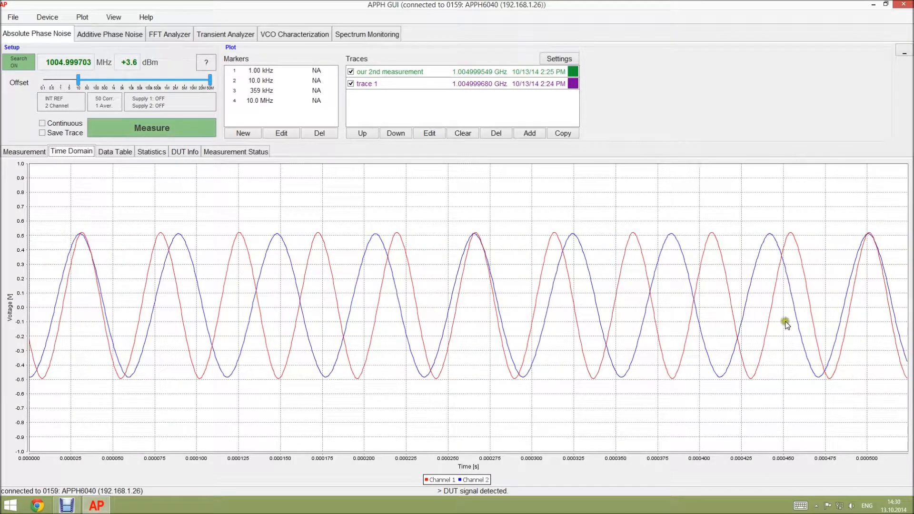
left_click(111, 153)
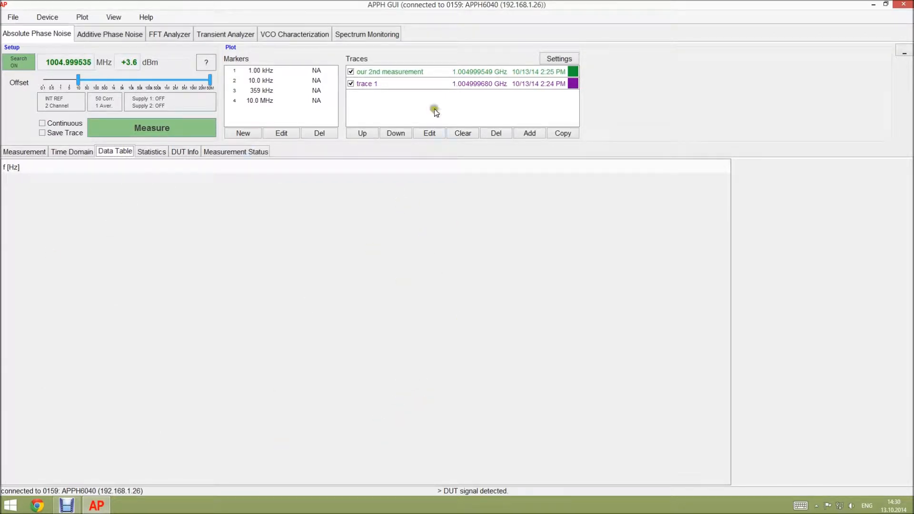
- Select both trace 1 and our 2nd measurement and examine their phase noise values side by side in the data table
left_click(384, 84)
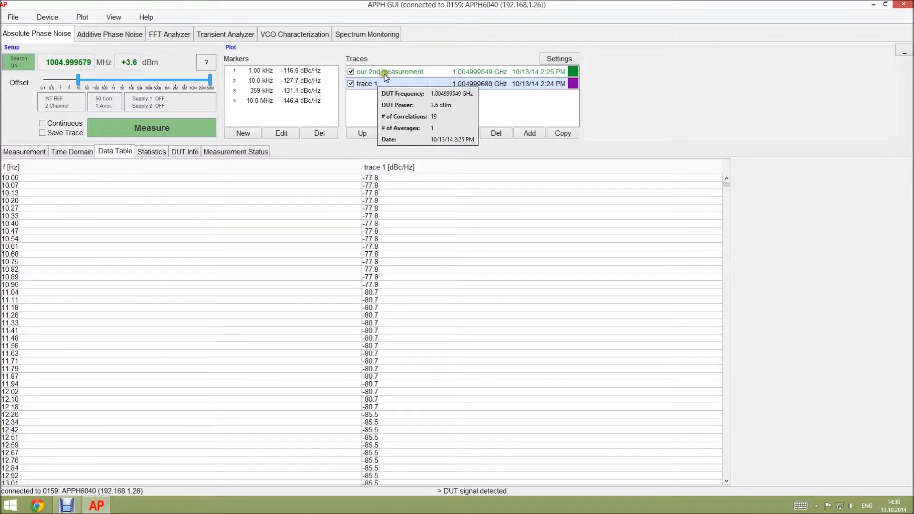
left_click(384, 72, "ctrl")
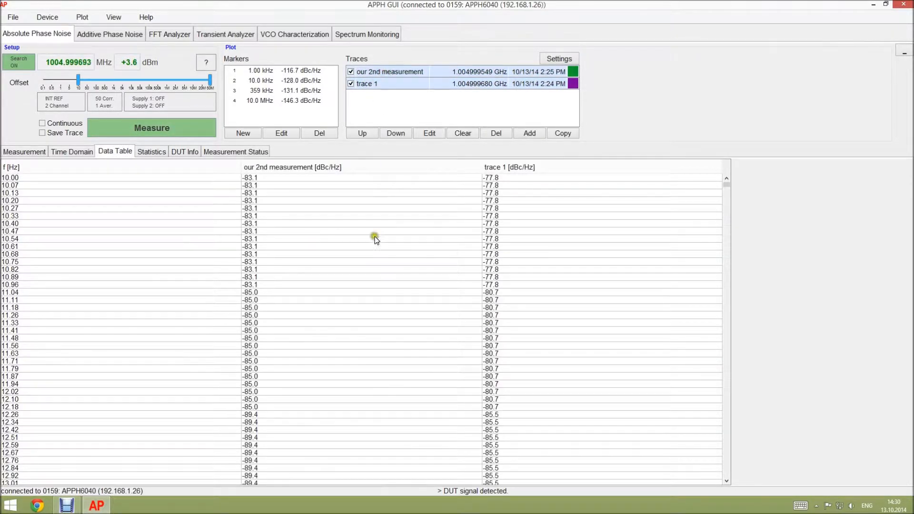
left_click(41, 178)
left_click(271, 178)
left_click(270, 217)
left_click(276, 261)
left_click(102, 263)
left_click(260, 262)
left_click(136, 300)
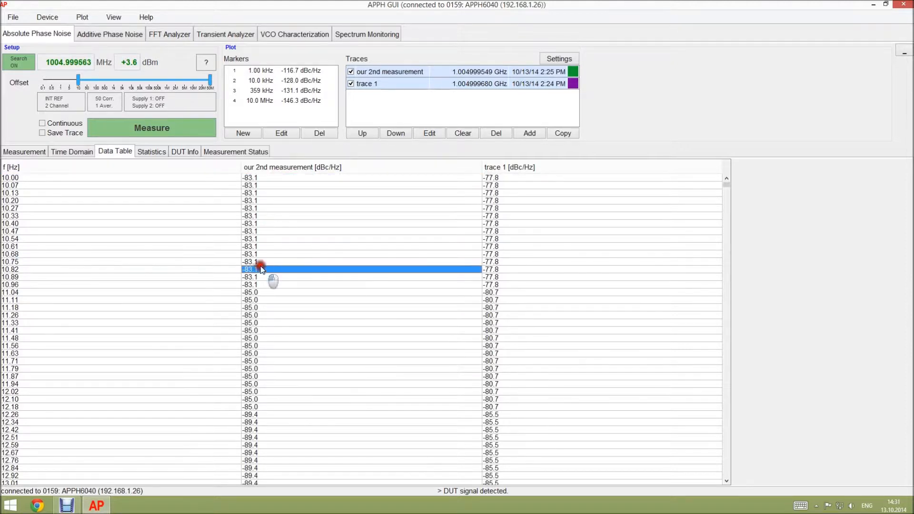
left_click(281, 353)
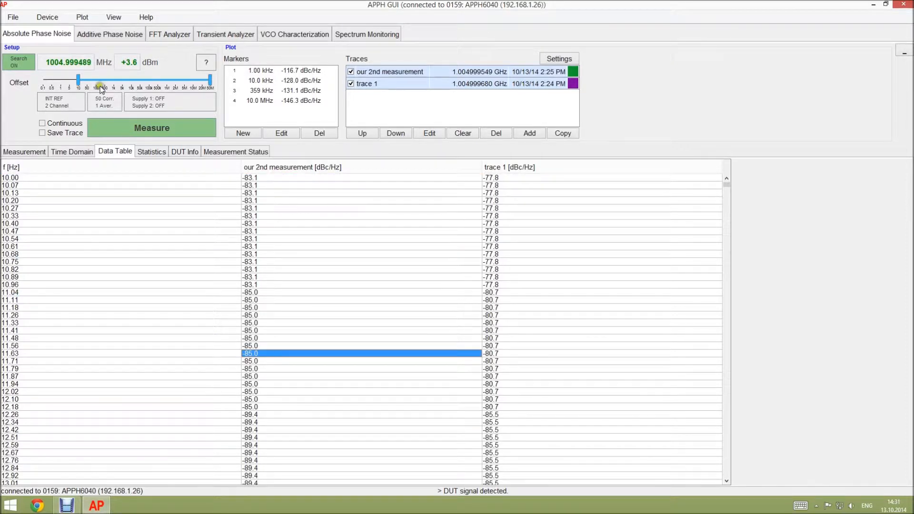
- Review the statistics of trace 1, the DUT frequency, power and tuning histories, and the measurement status log
left_click(143, 151)
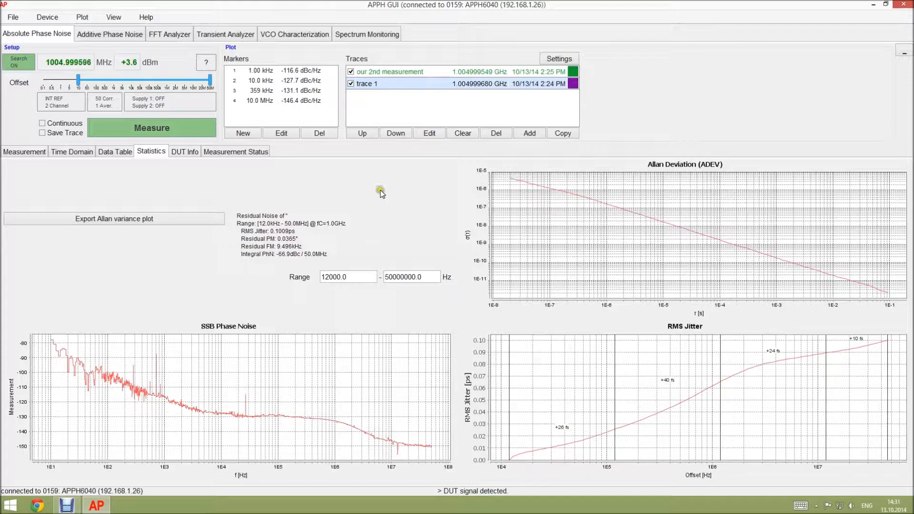
left_click(182, 153)
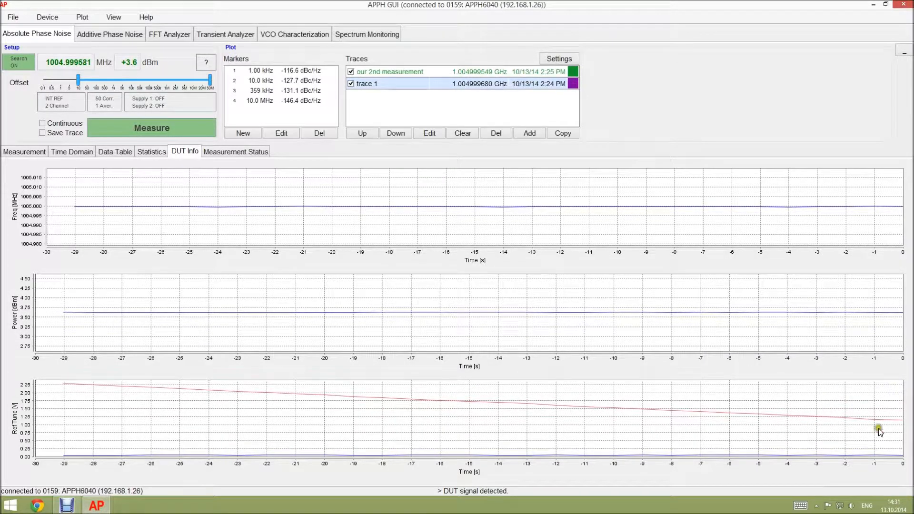
left_click(236, 152)
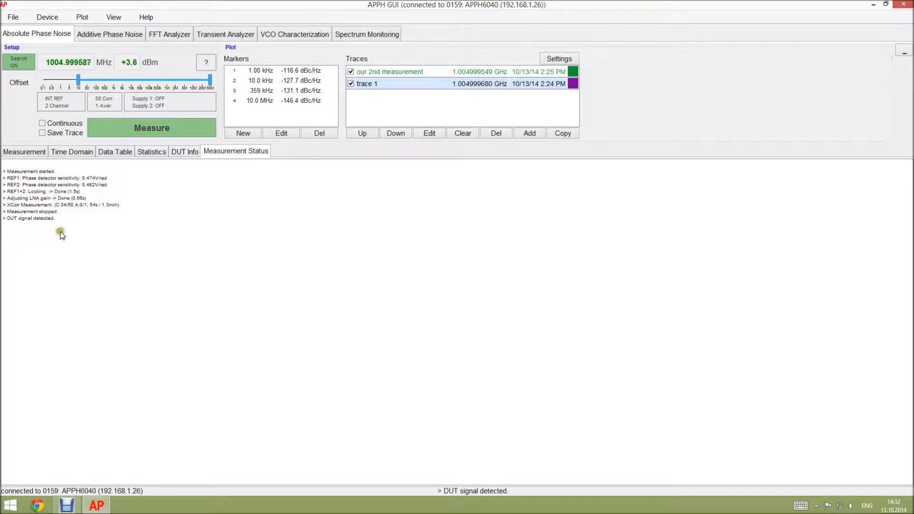
- Return to the measurement plot, deselect trace 1 and select it again
mouse_move(423, 76)
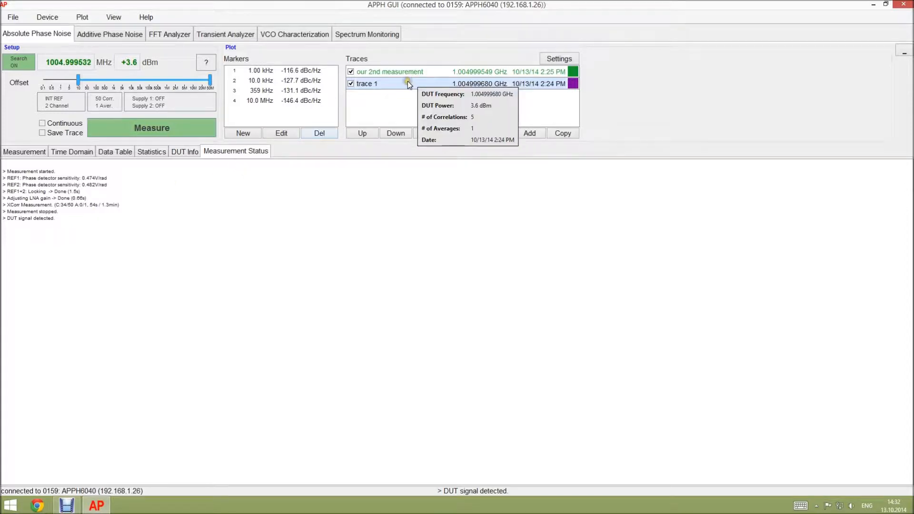
left_click(23, 152)
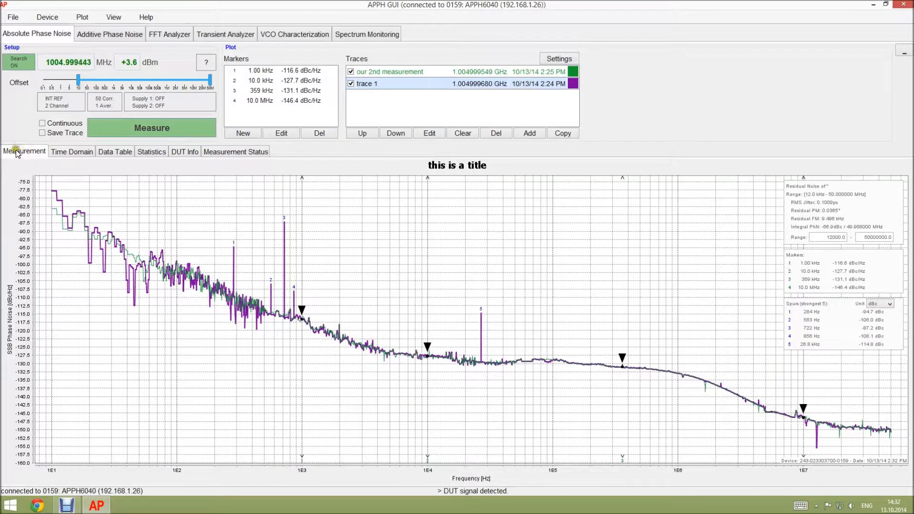
left_click(388, 84)
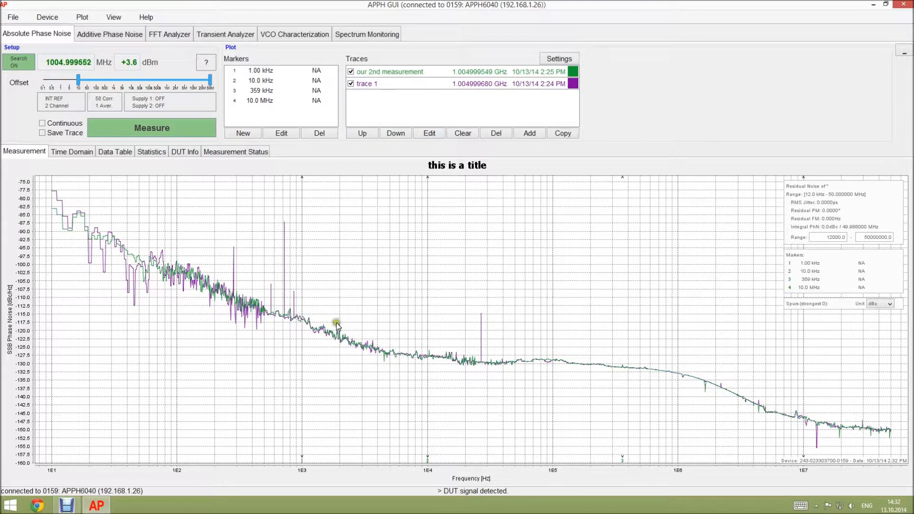
left_click(401, 84)
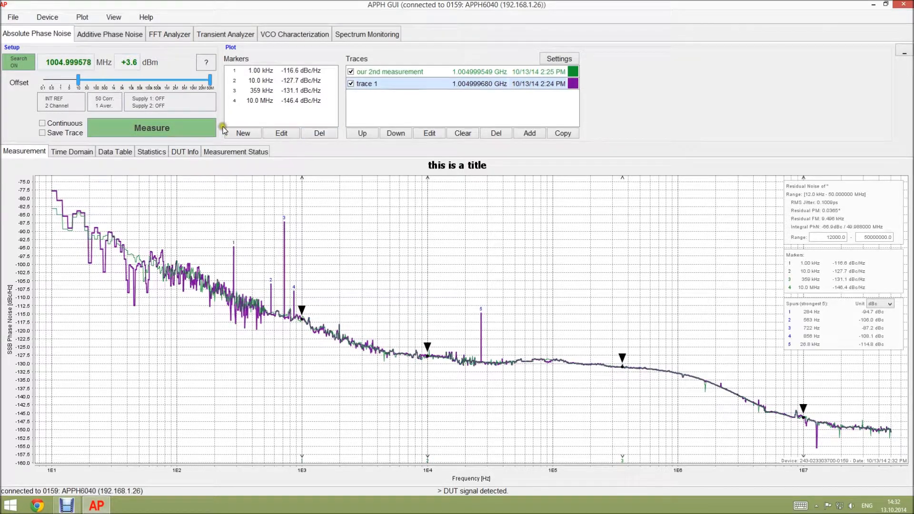
- Save the traces to the Desktop as a Portable Network Graphics (*.png) file named plot
left_click(82, 19)
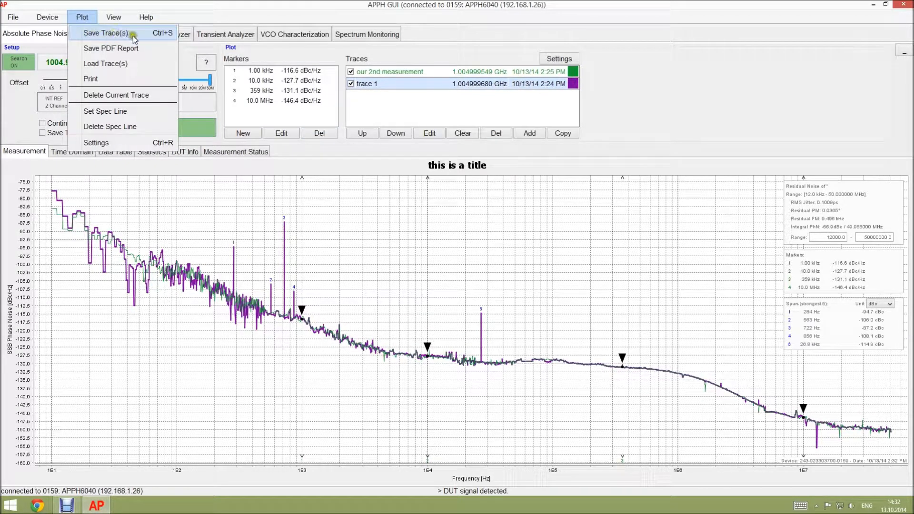
left_click(127, 35)
left_click(510, 419)
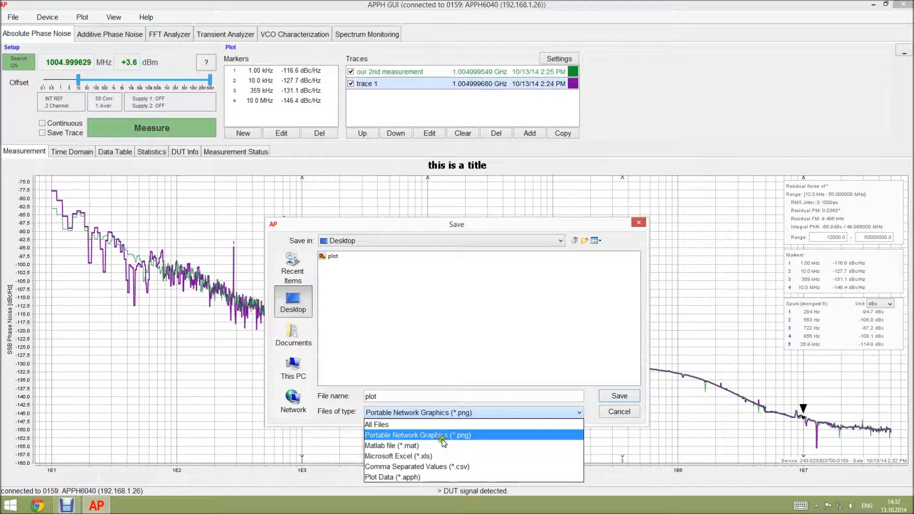
left_click(384, 435)
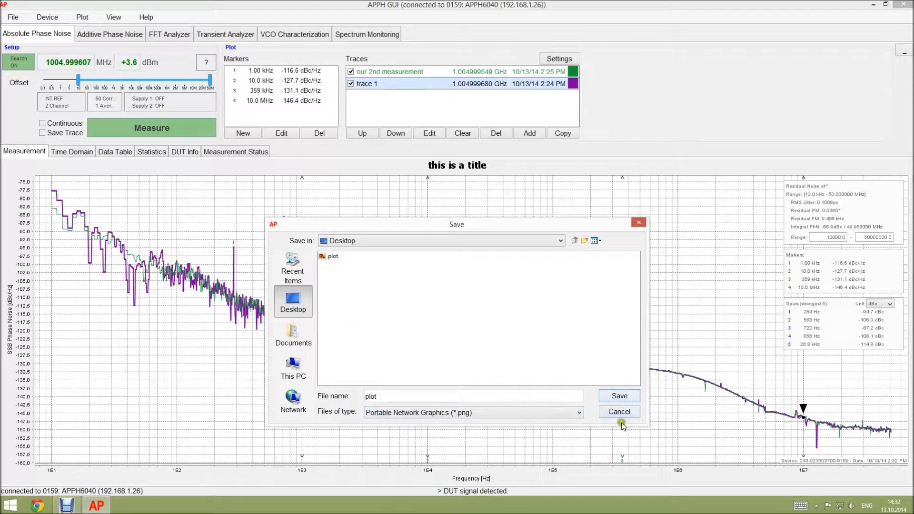
left_click(623, 397)
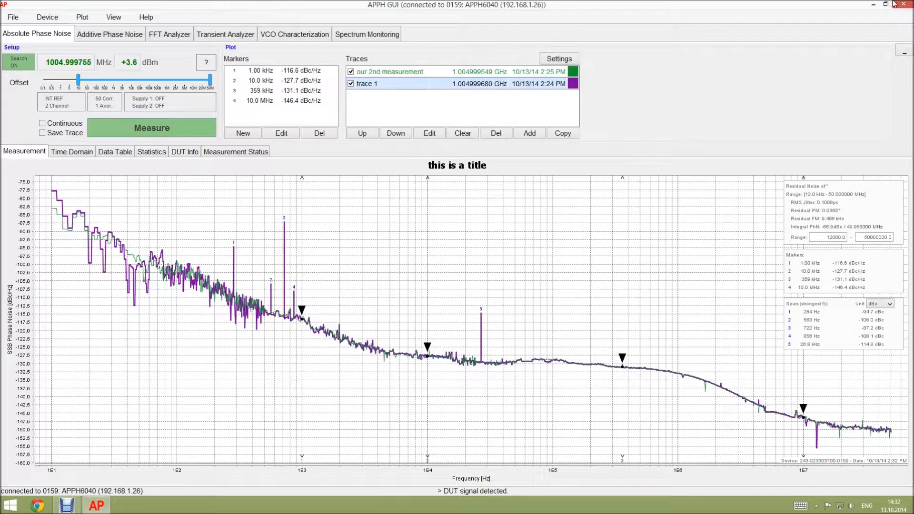
- Open the saved plot image from the desktop, examine it, and close the photo viewer
left_click(877, 5)
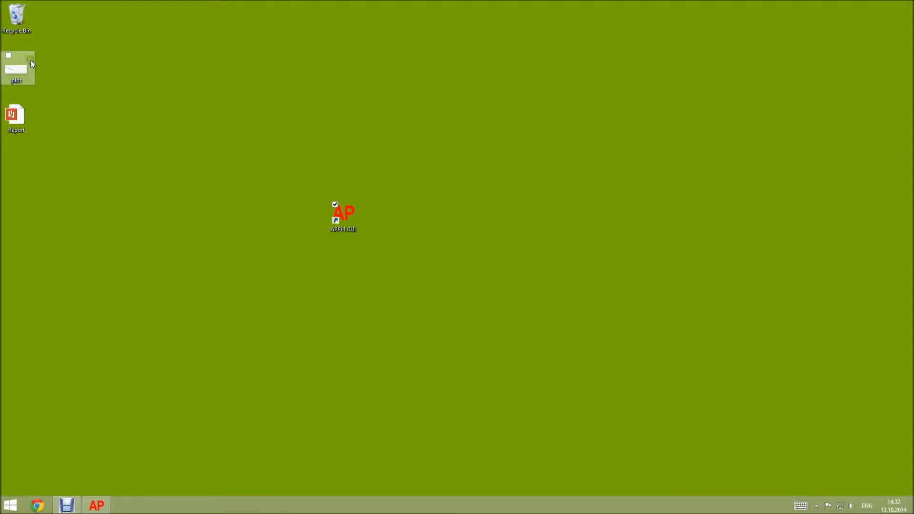
double_click(14, 79)
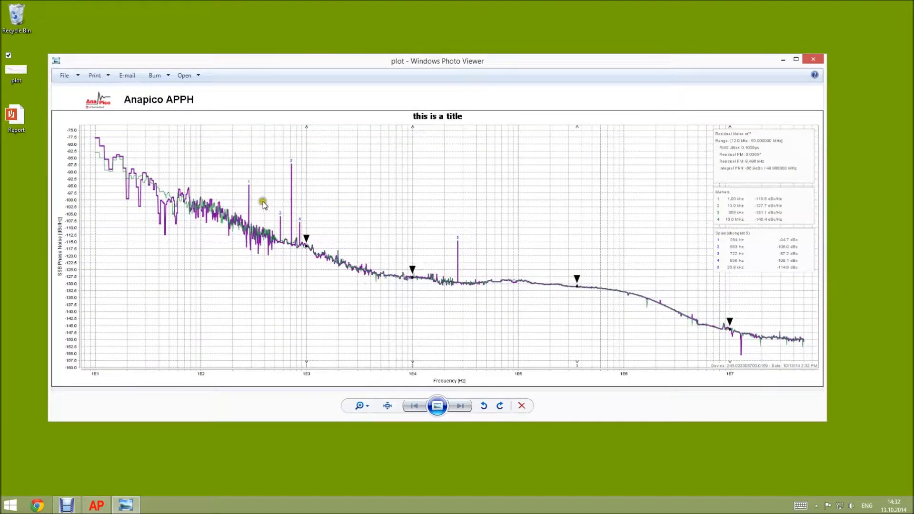
left_click_drag(405, 62, 416, 36)
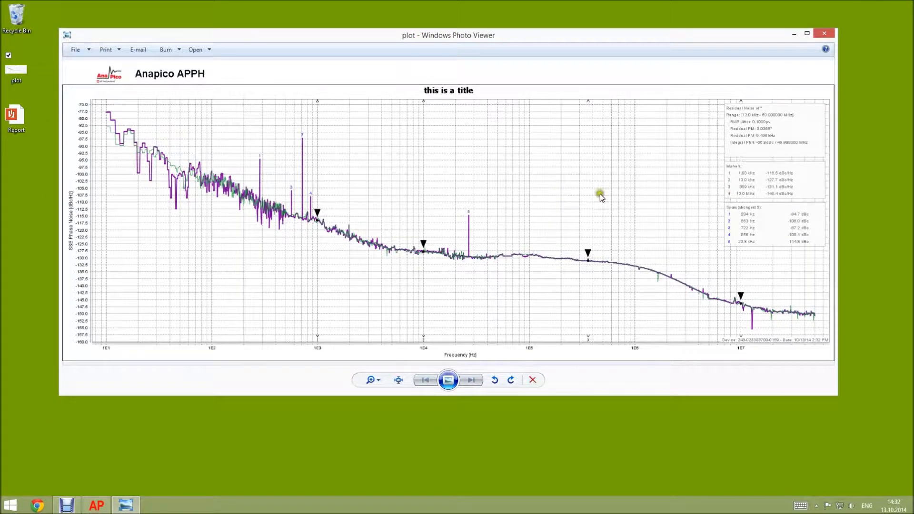
left_click(824, 35)
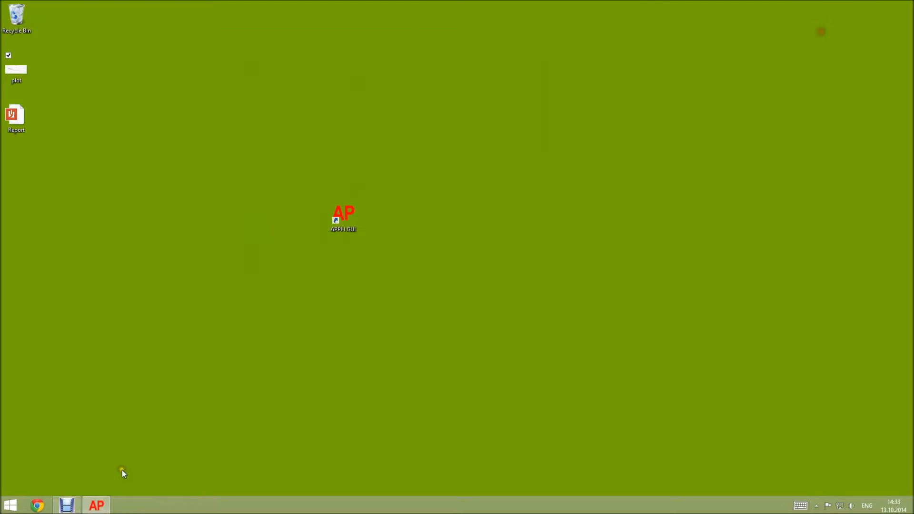
- Switch back to APPH GUI and save a PDF report to the Desktop over the existing Report file
left_click(97, 506)
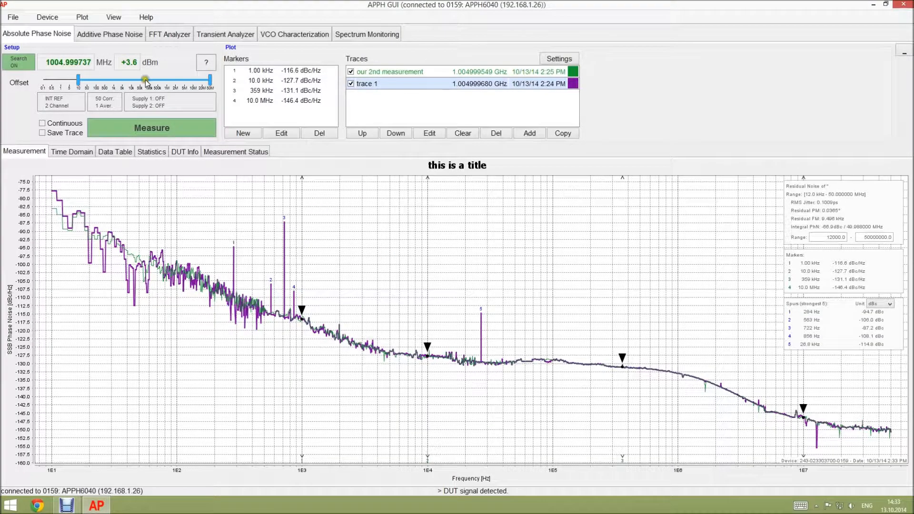
left_click(82, 17)
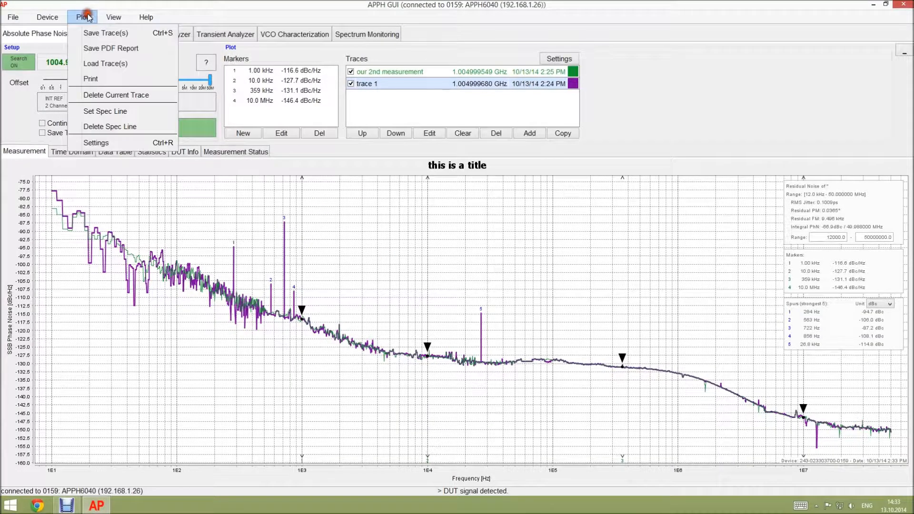
left_click(108, 48)
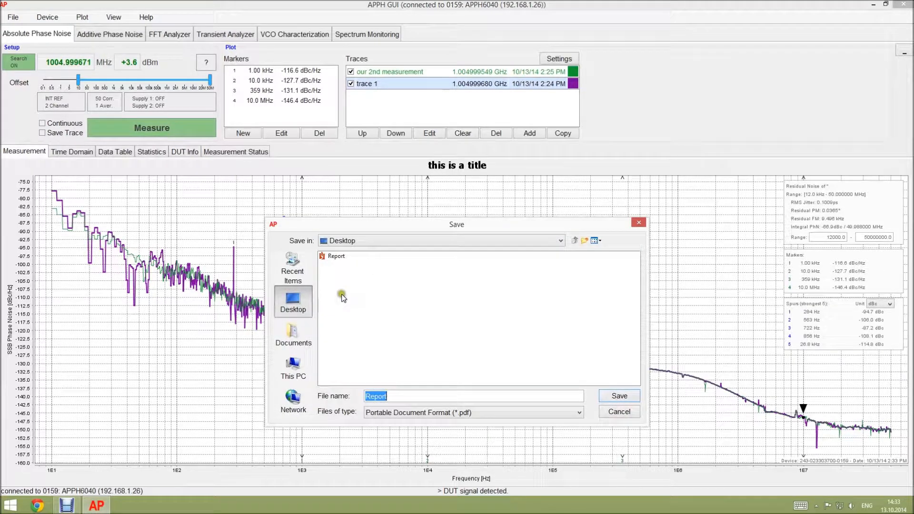
double_click(339, 257)
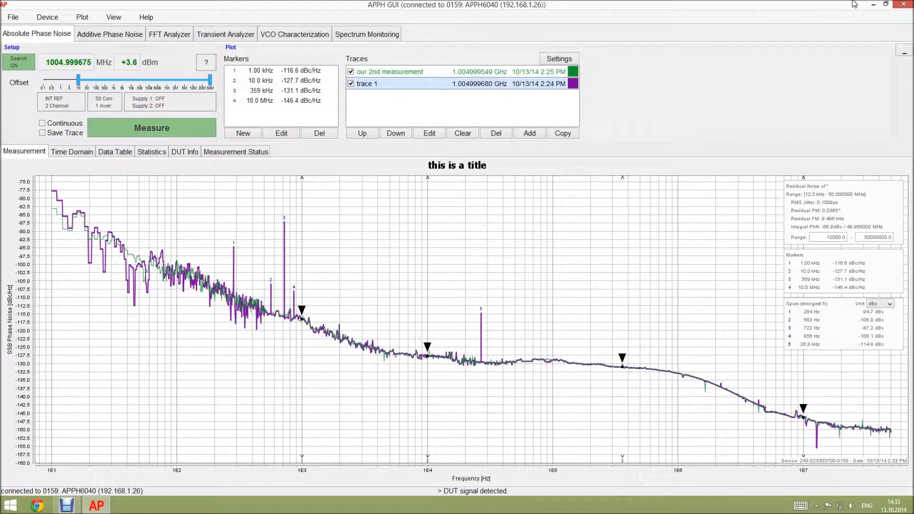
- Open the Report PDF from the desktop, examine its plot, statistics and data table pages, and return to APPH GUI
left_click(873, 4)
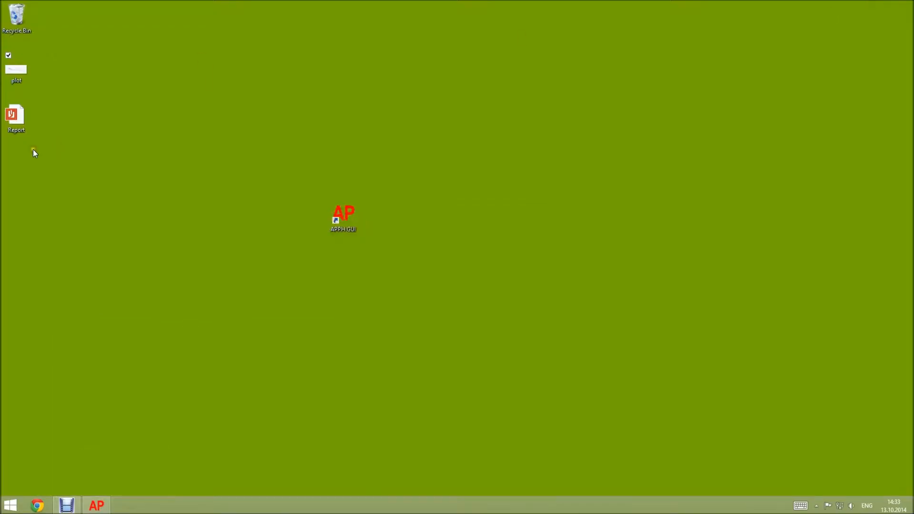
double_click(14, 116)
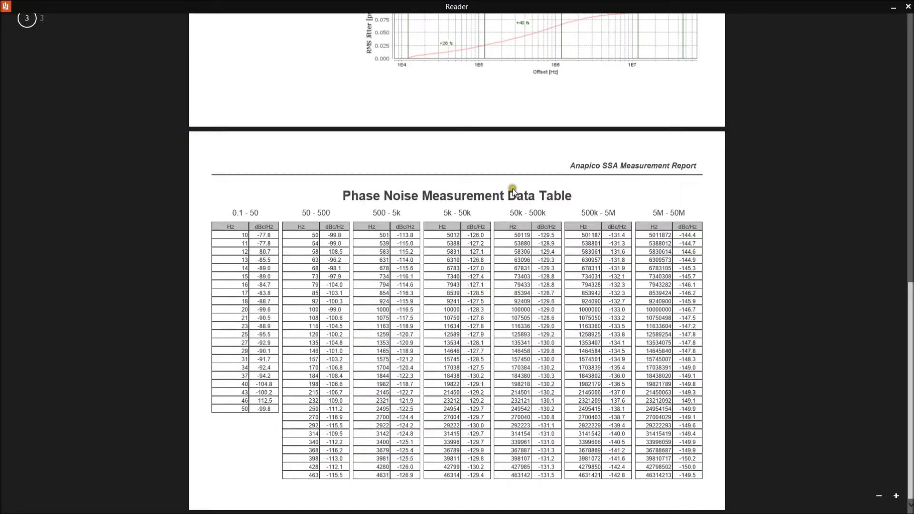
scroll(512, 189, "up", 10)
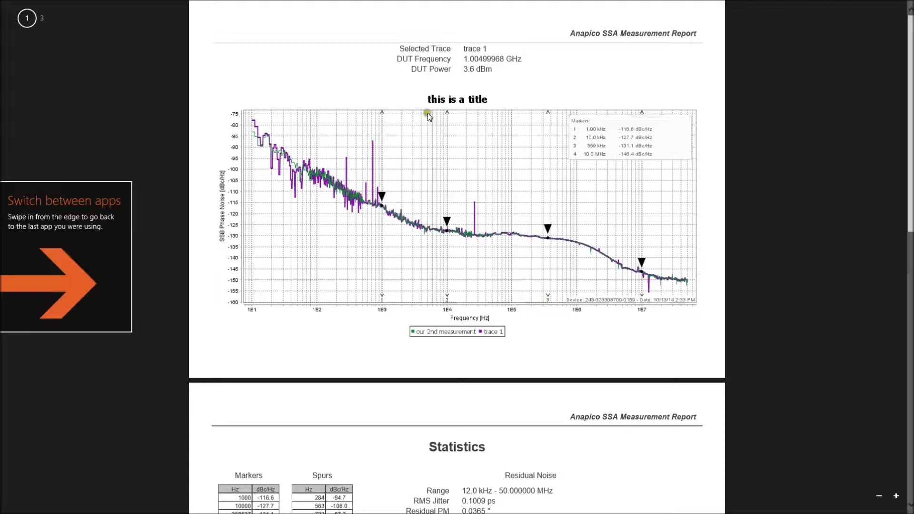
scroll(443, 220, "down", 5)
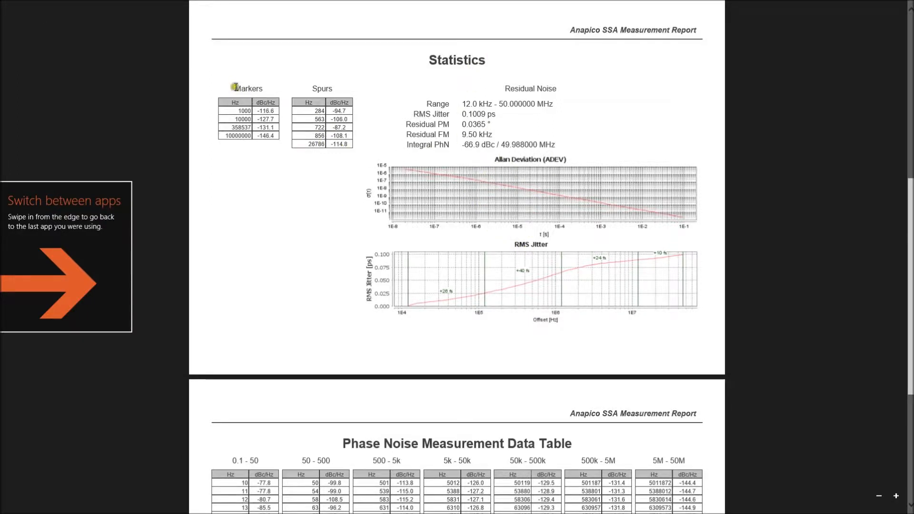
scroll(414, 223, "down", 3)
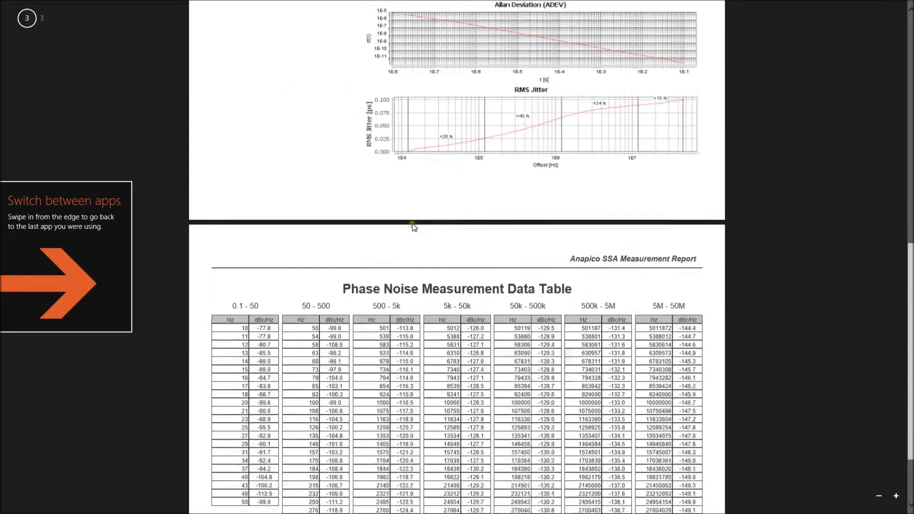
scroll(412, 224, "down", 2)
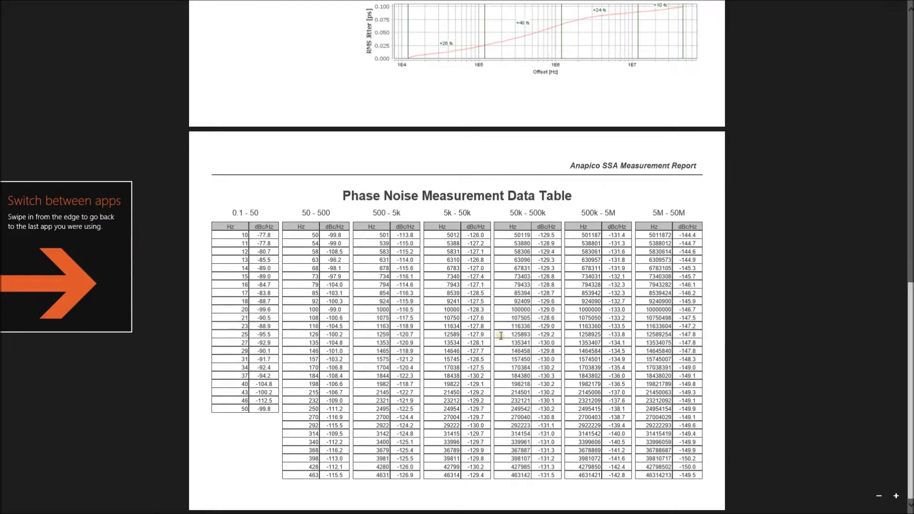
key("super+d")
left_click(96, 505)
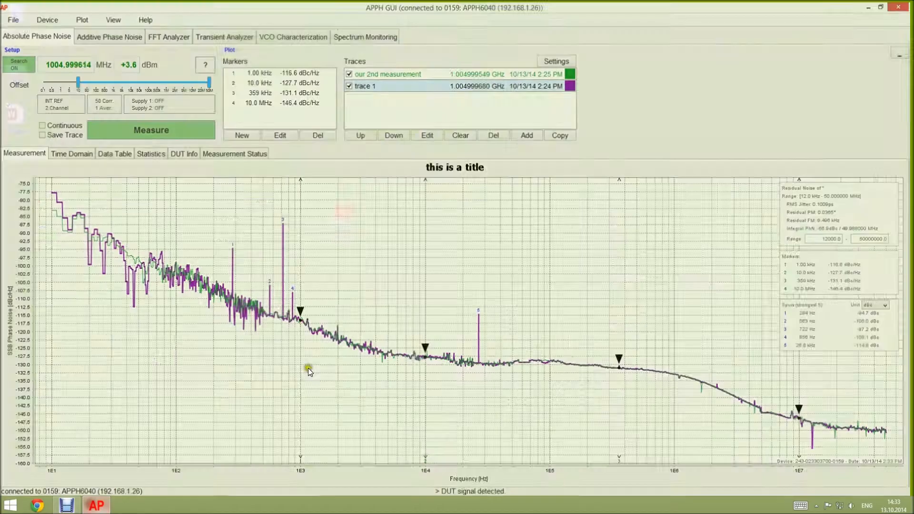